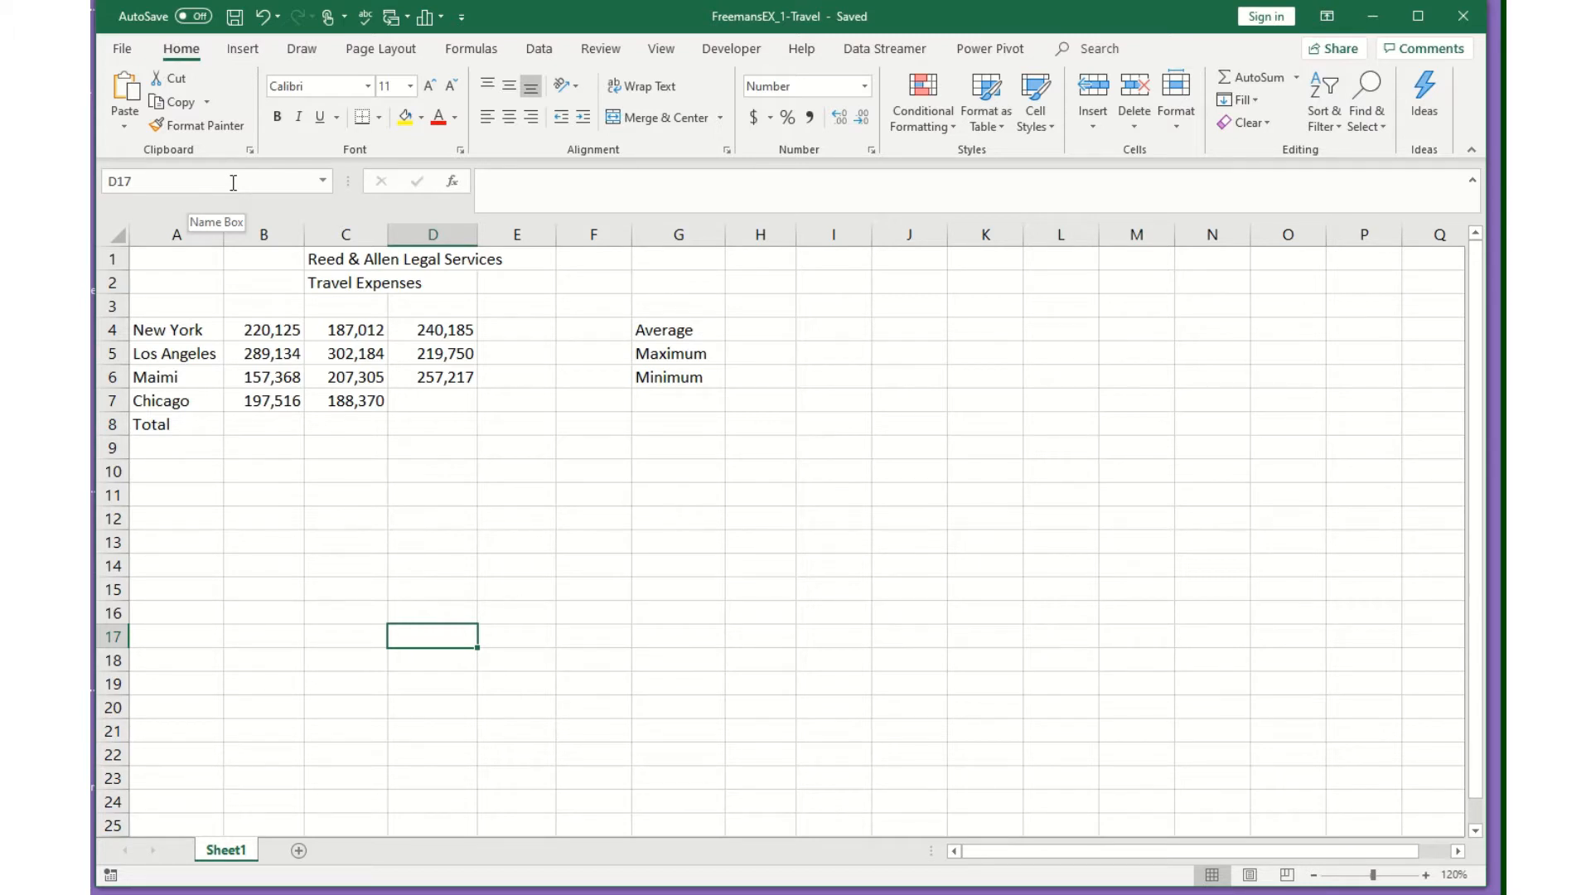
Jump directly to cell A21 by entering its cell reference
left_click(233, 182)
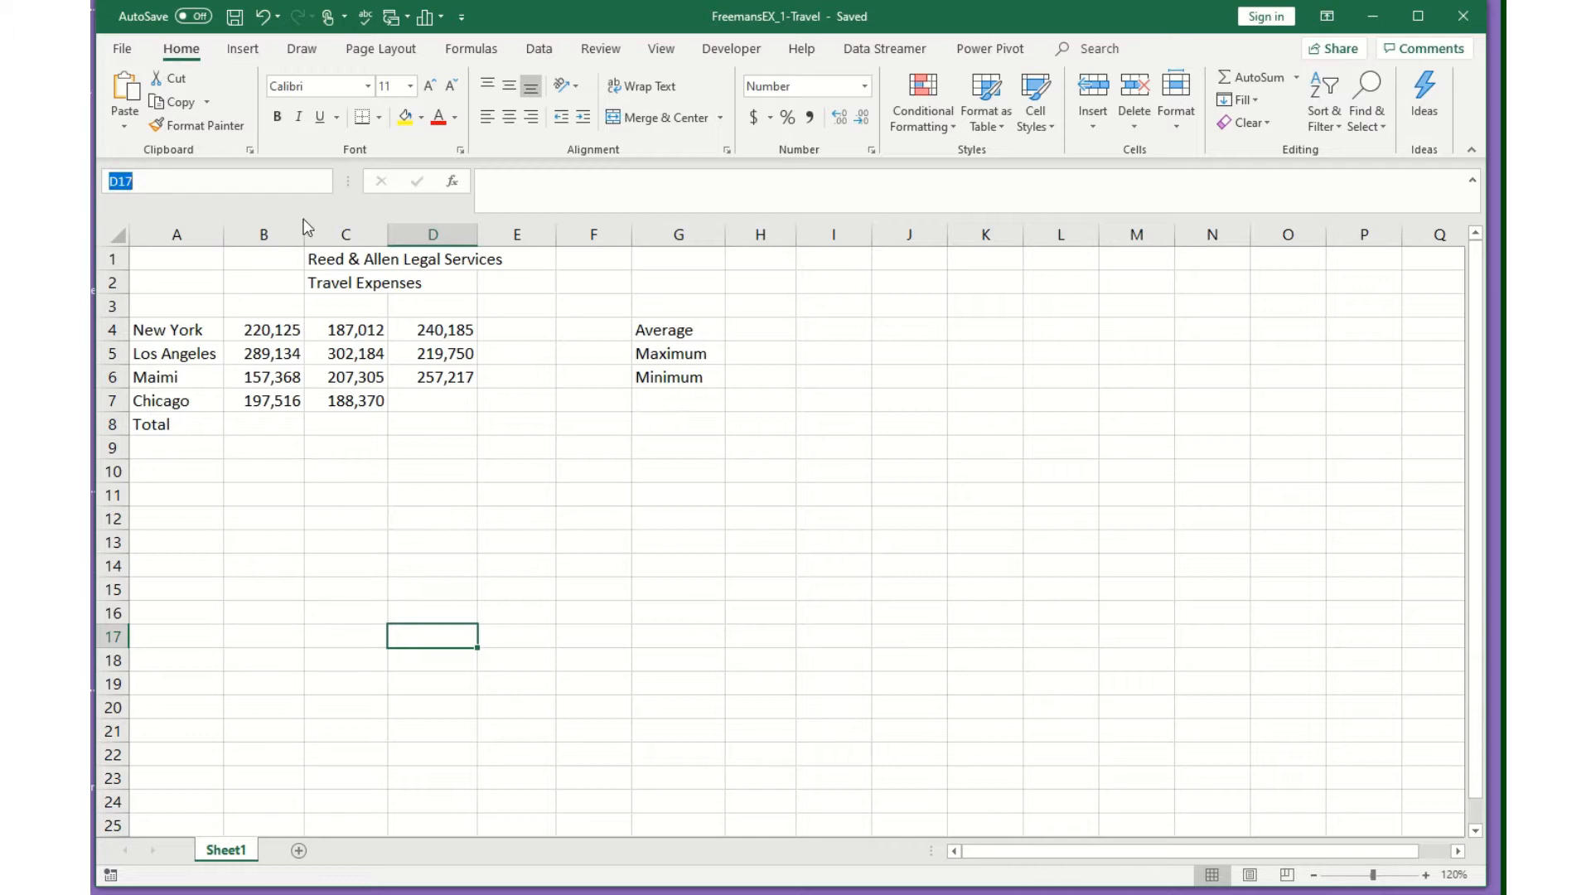
type("a21")
key("Return")
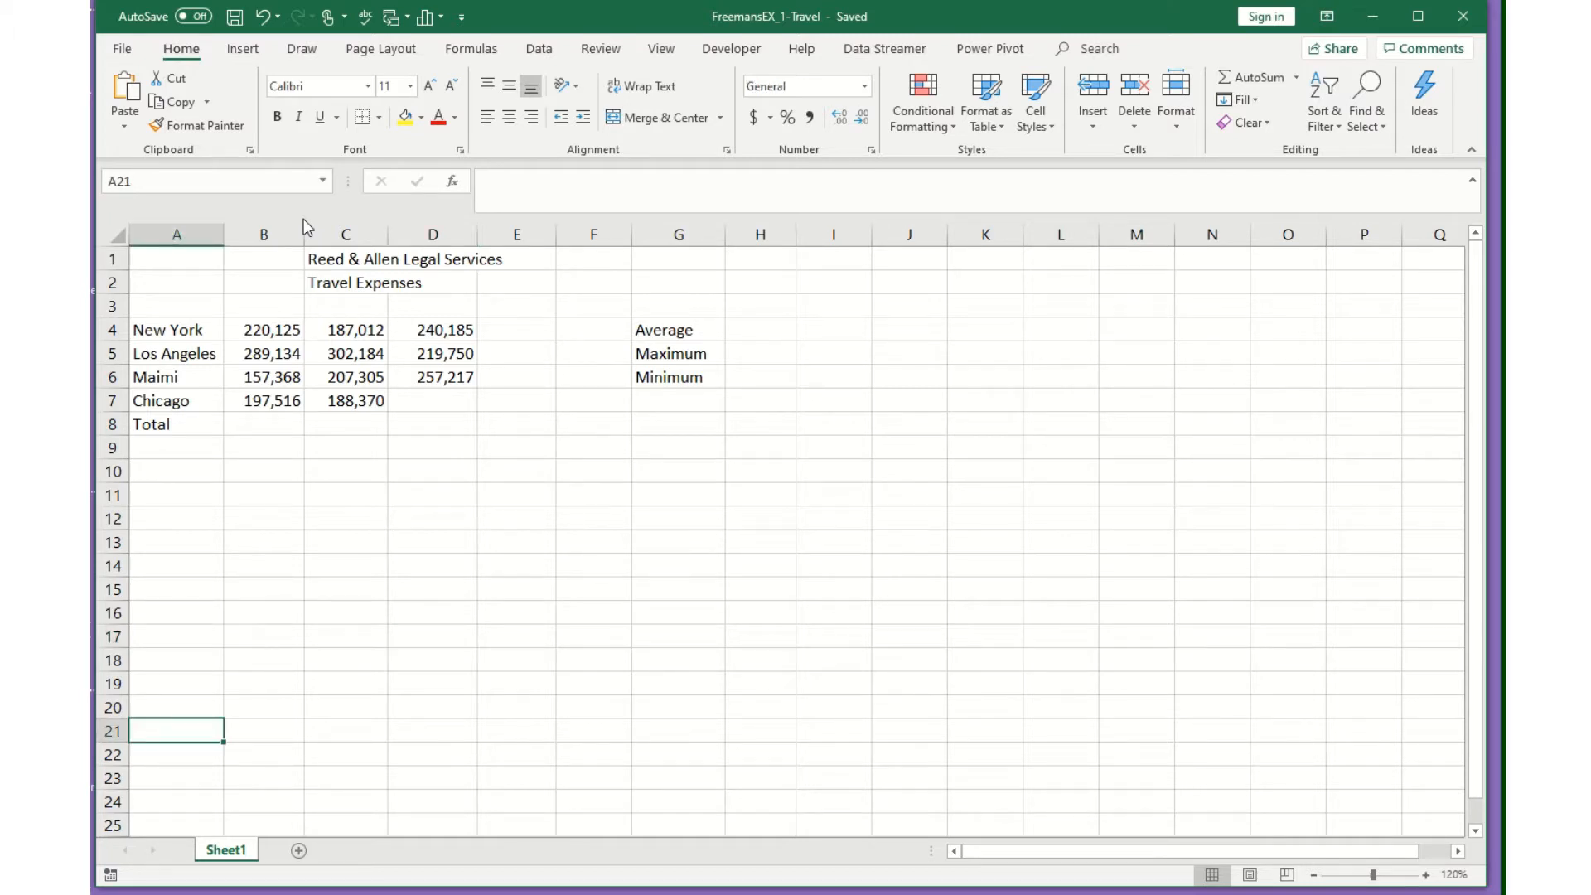
Select the range A21:B37 by entering its range reference
left_click(177, 177)
left_click(176, 177)
type(":b37")
key("Return")
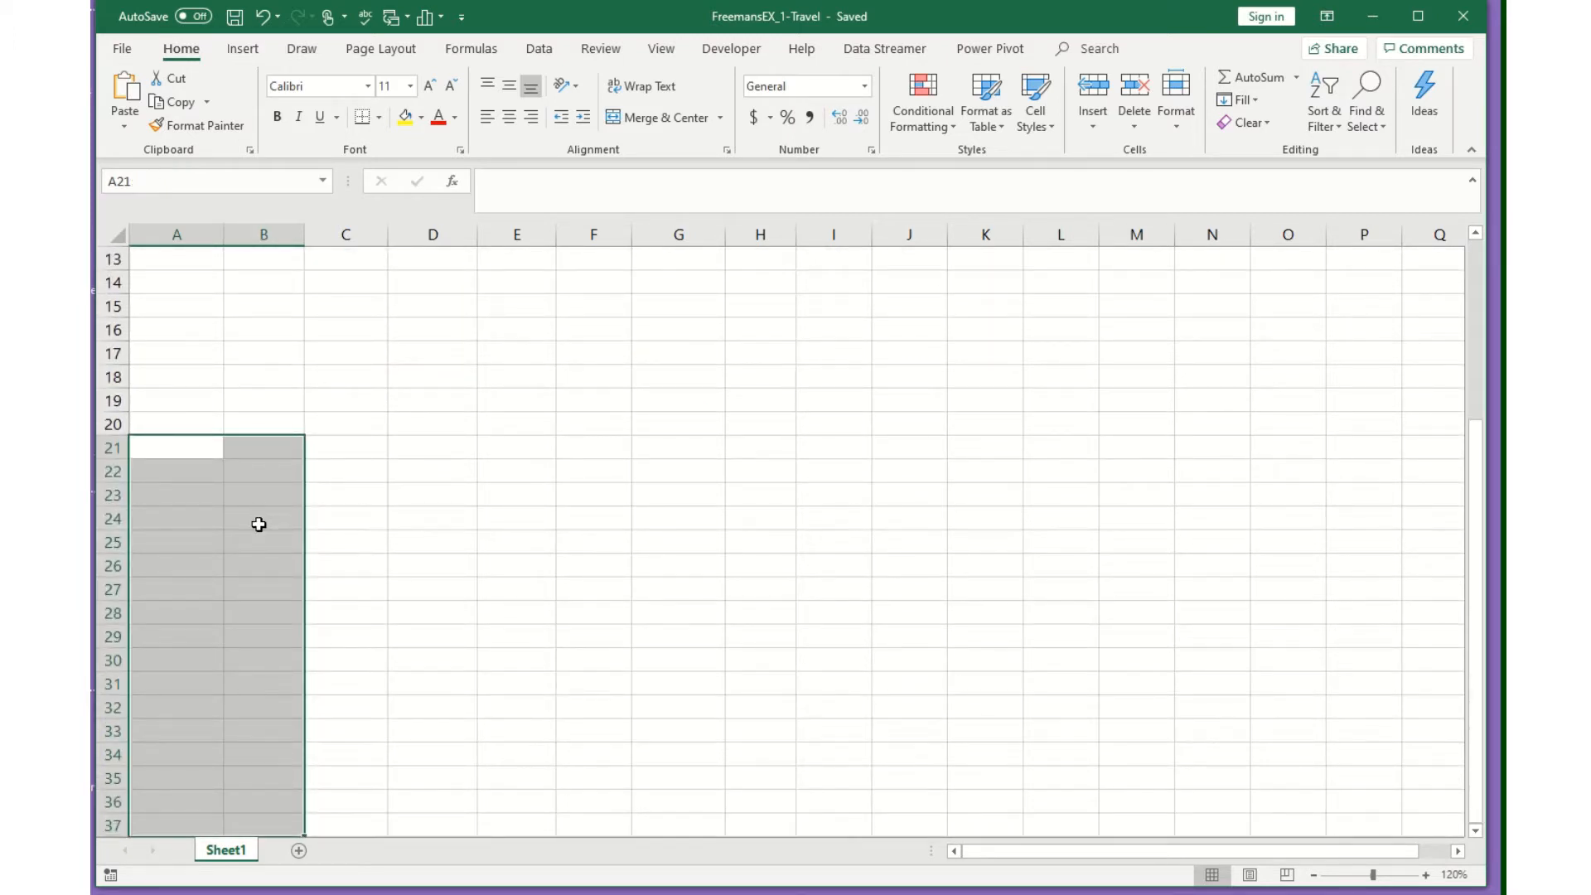
scroll(260, 524, "up", 4)
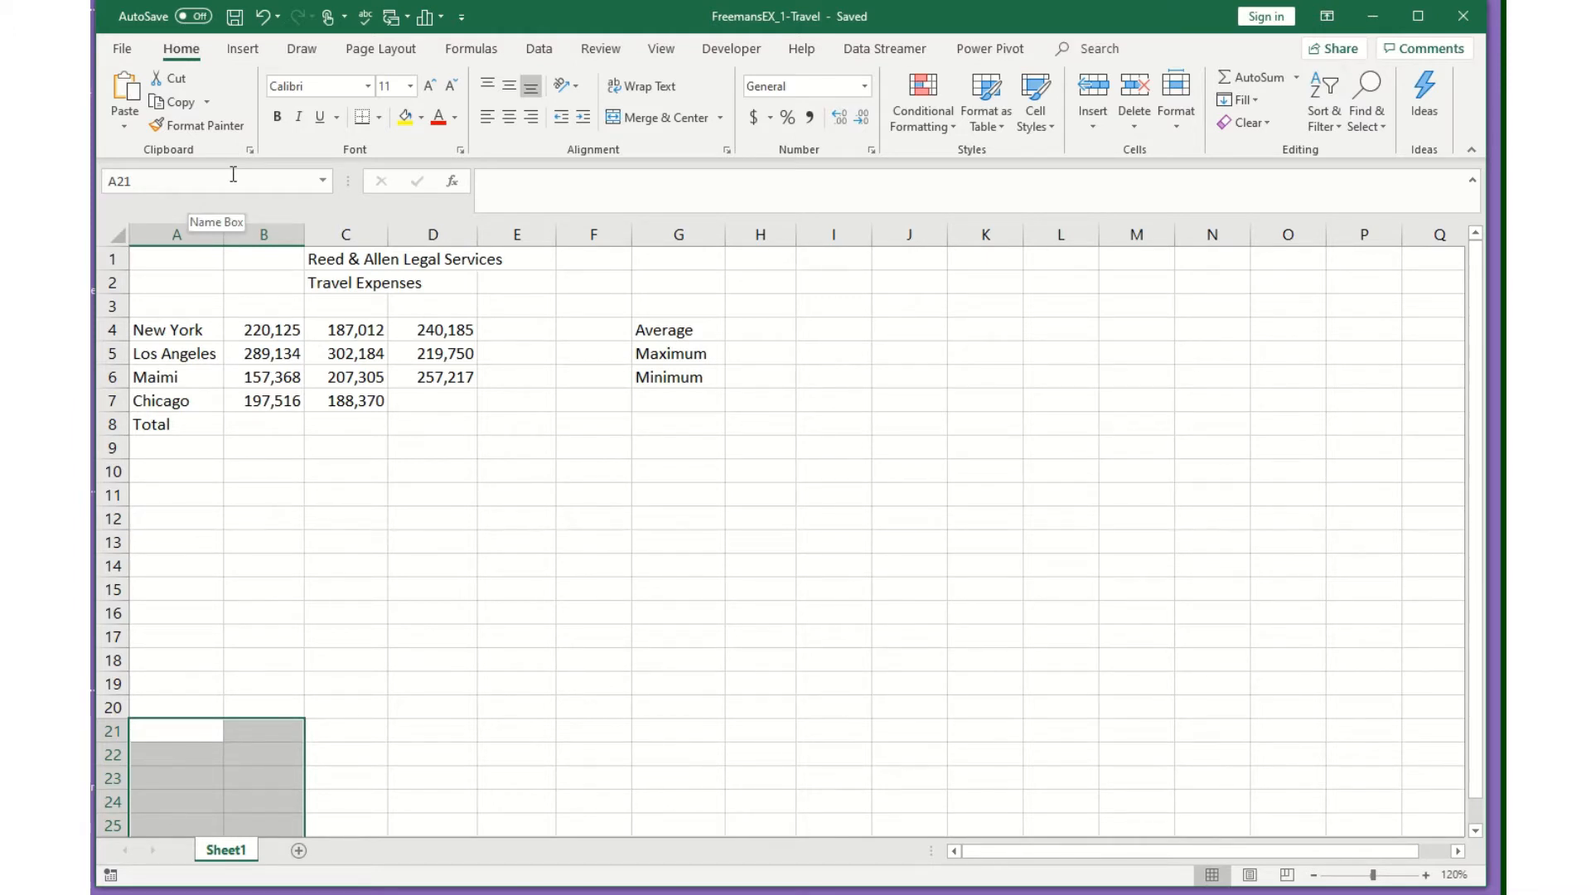
Inspect the stored New York value in cell D4 and open it for editing without changing it
left_click(515, 189)
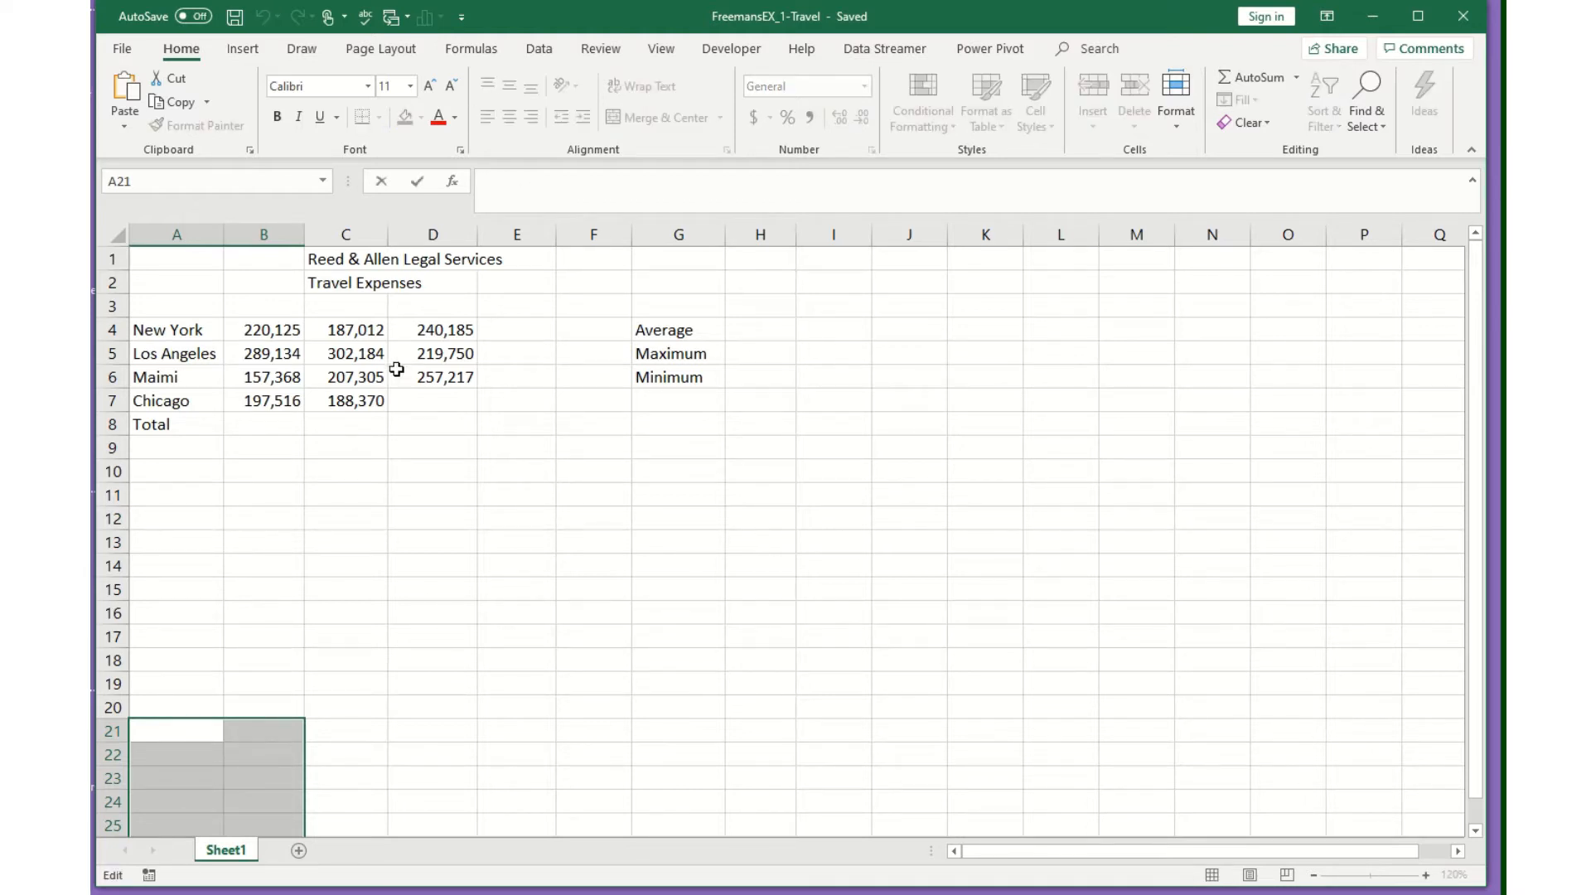
left_click(448, 331)
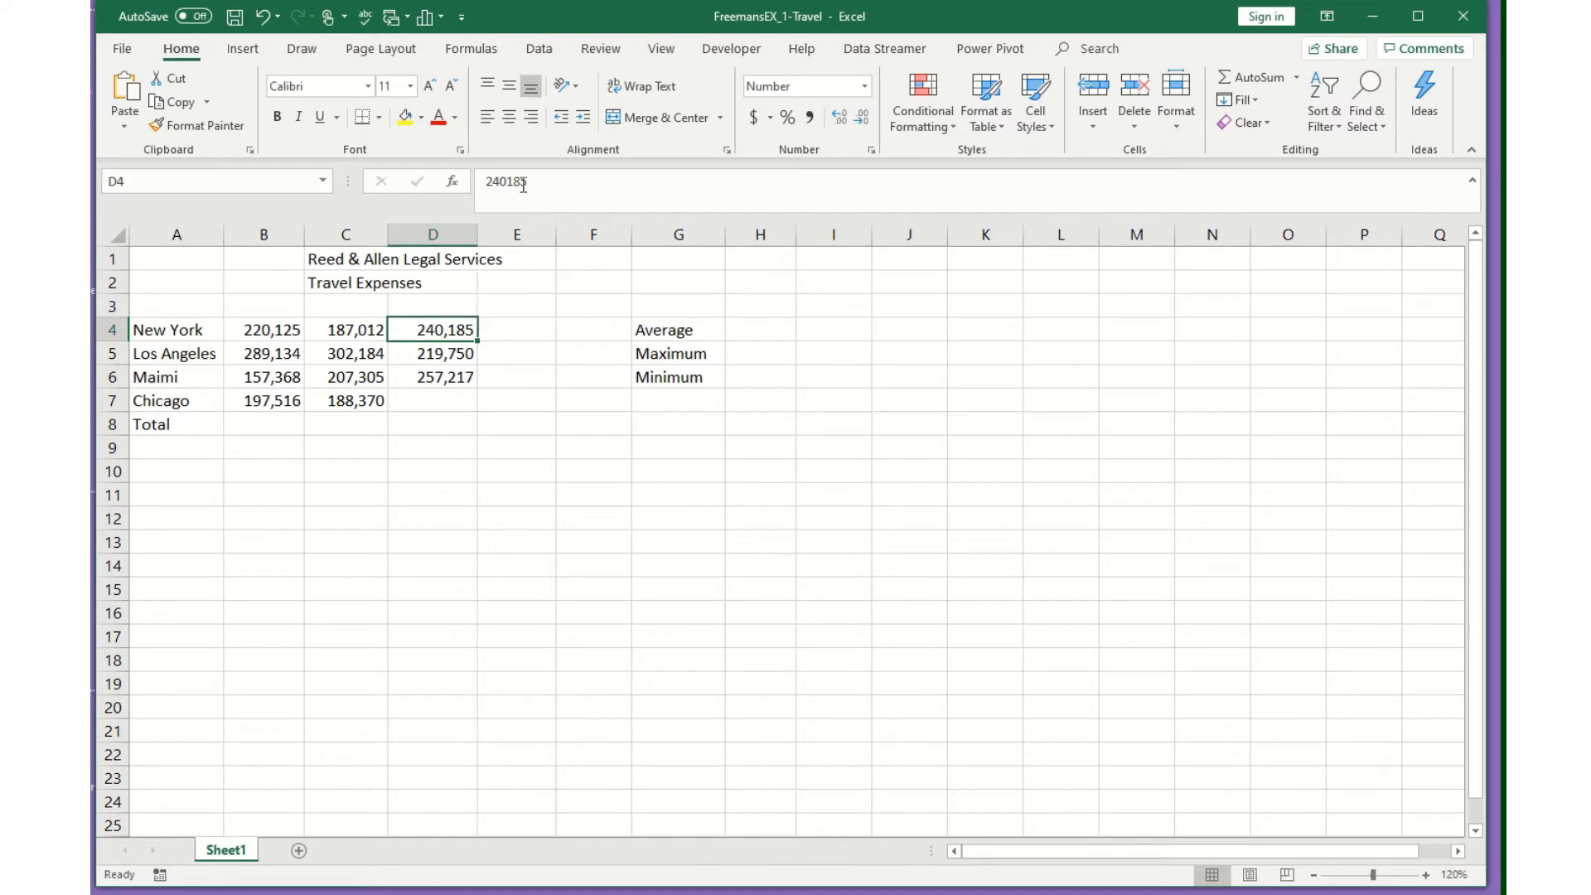
double_click(454, 330)
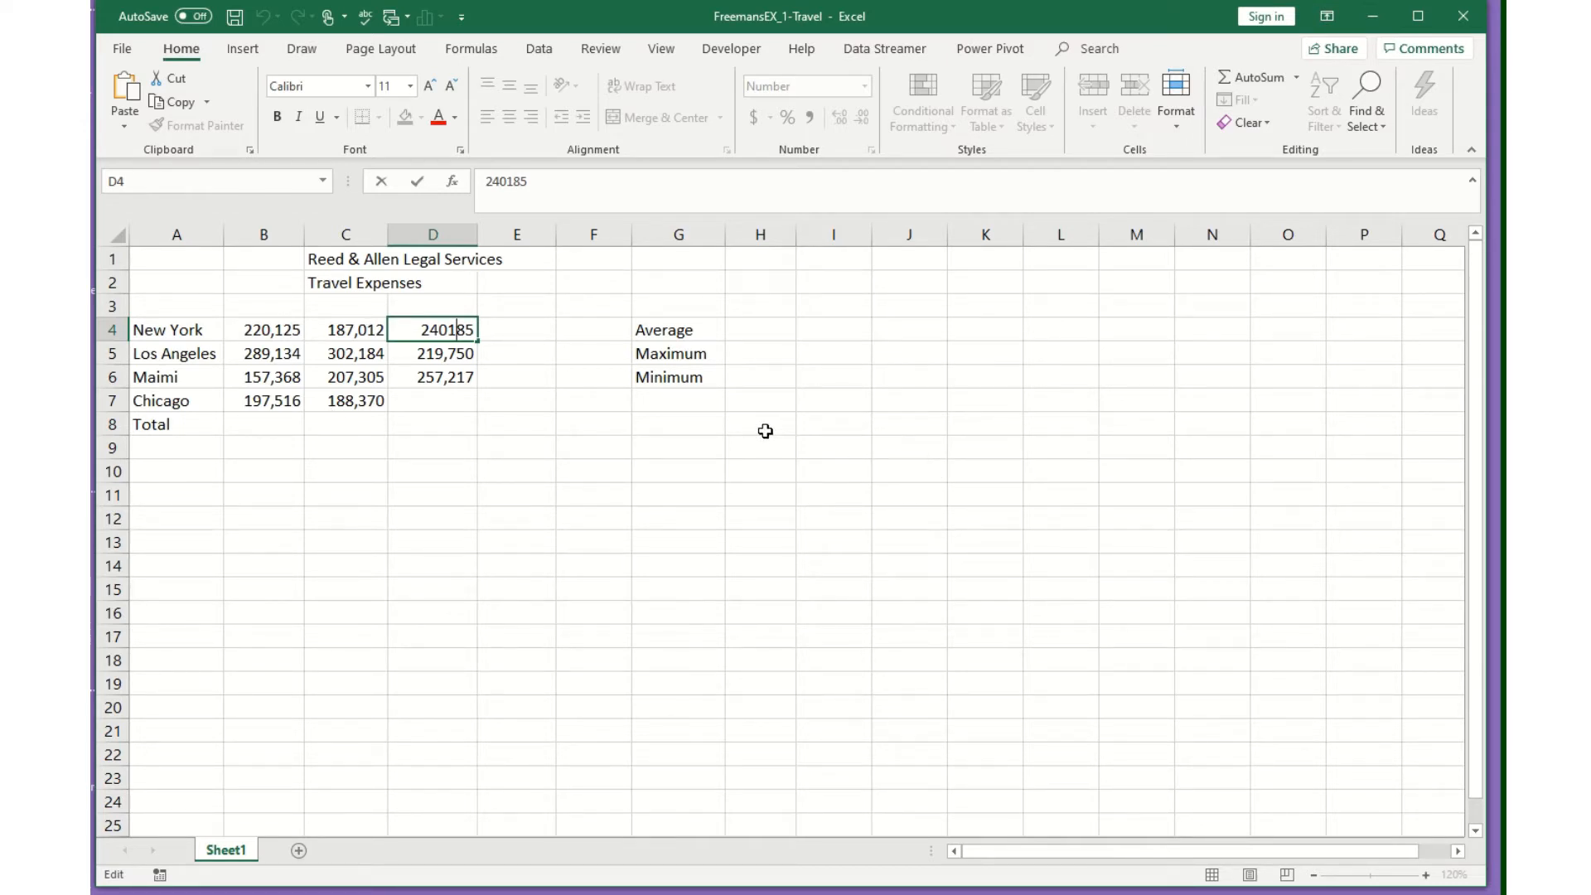
left_click(534, 419)
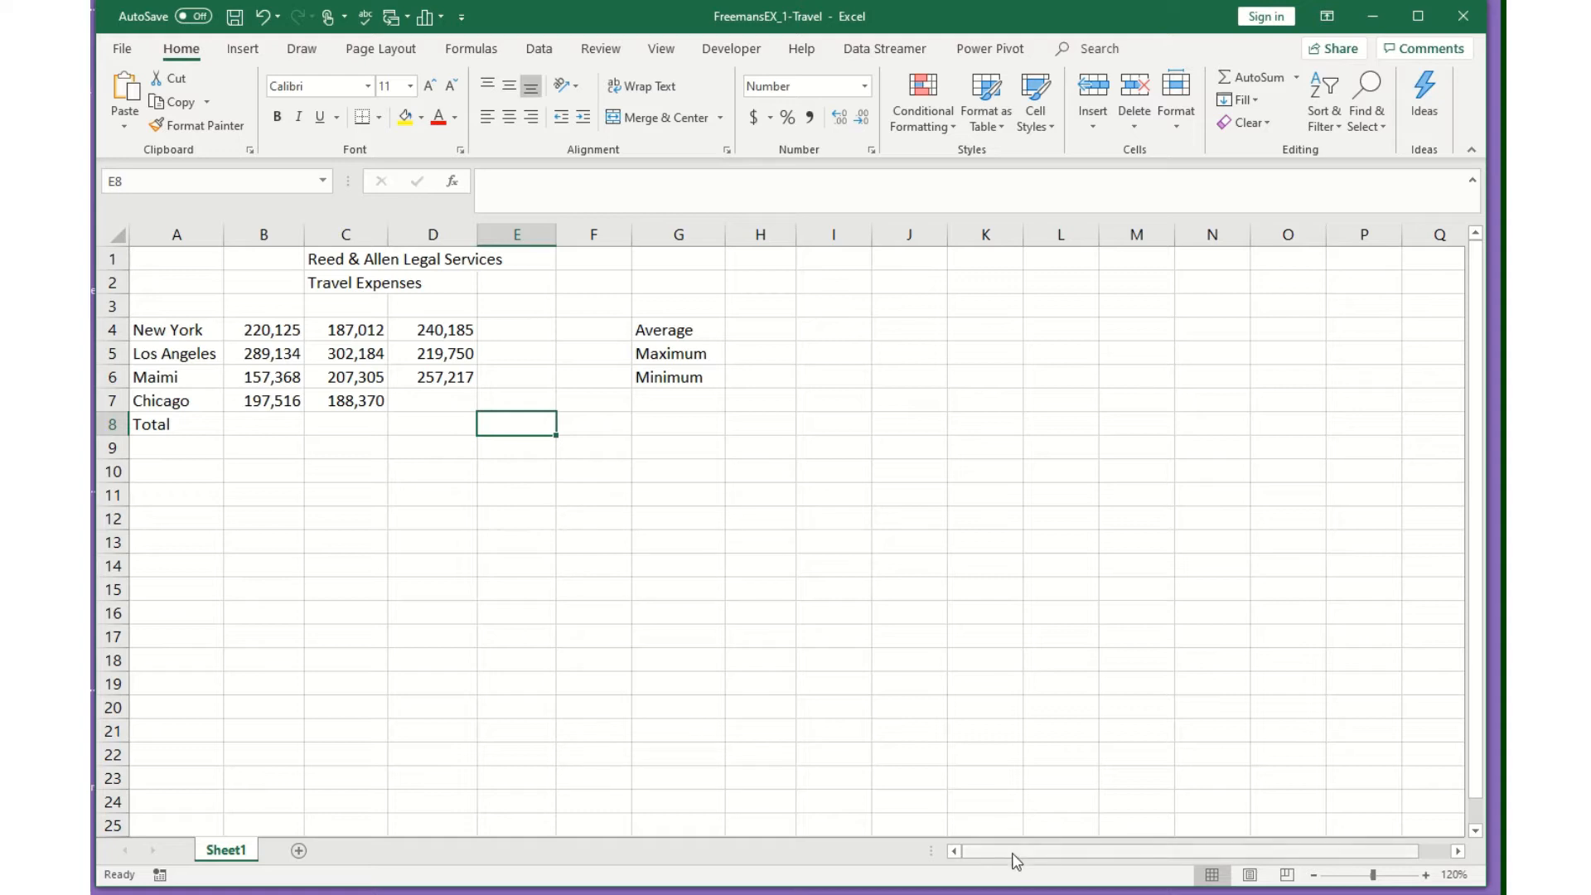
mouse_move(1016, 858)
left_mouse_down()
mouse_move(1161, 856)
mouse_move(975, 844)
mouse_move(1156, 854)
mouse_move(1011, 848)
left_mouse_up()
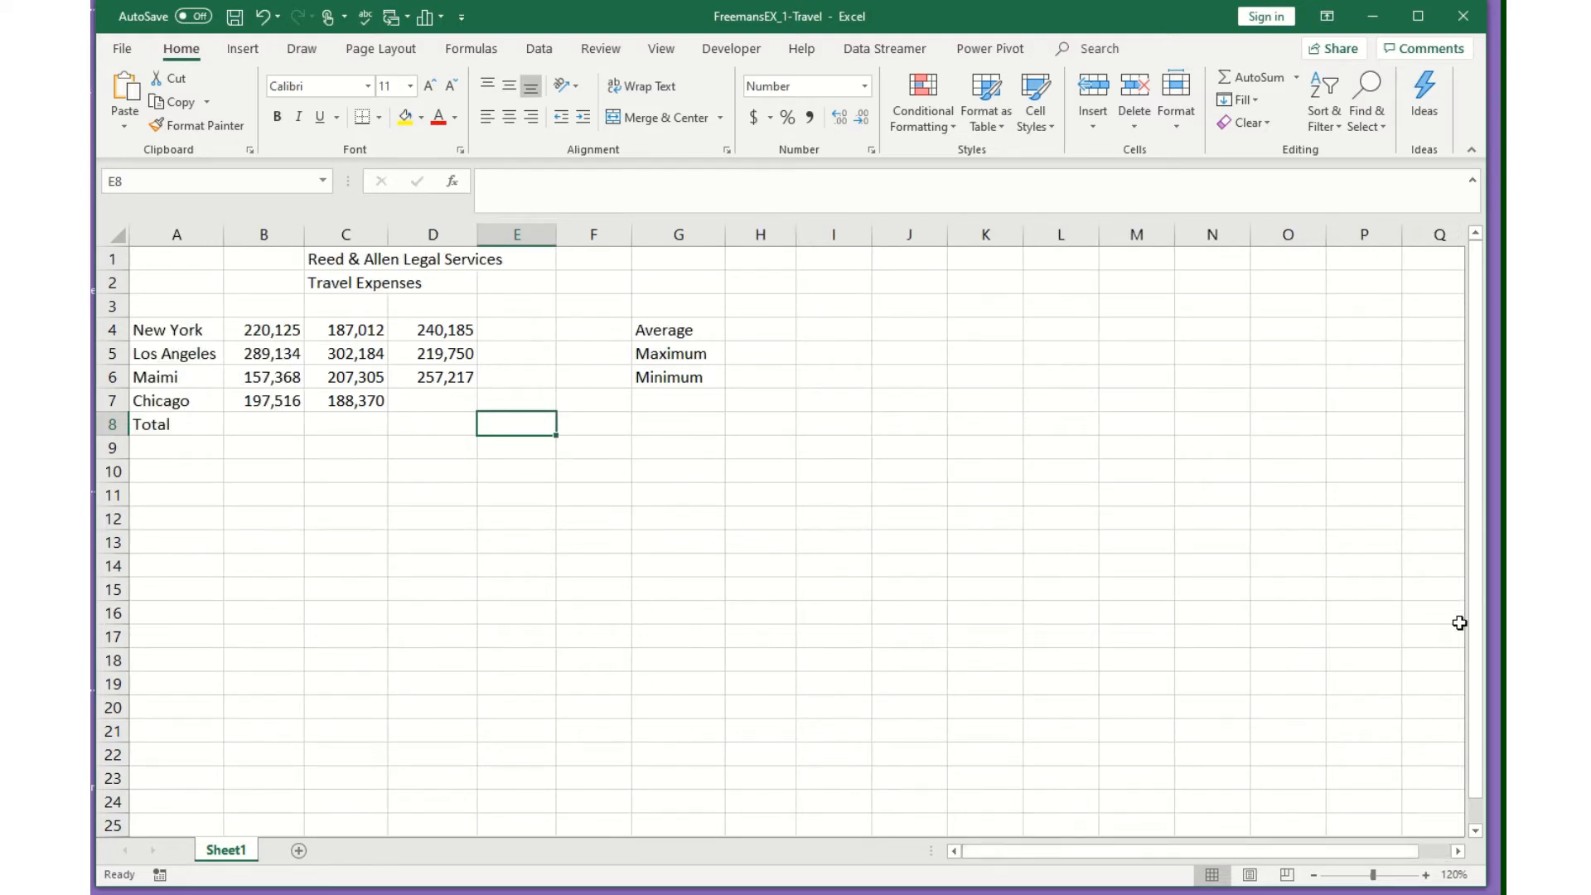
left_click_drag(1474, 647, 1483, 729)
mouse_move(1473, 615)
left_mouse_down()
mouse_move(1468, 590)
mouse_move(1465, 673)
mouse_move(1469, 610)
left_mouse_up()
double_click(666, 377)
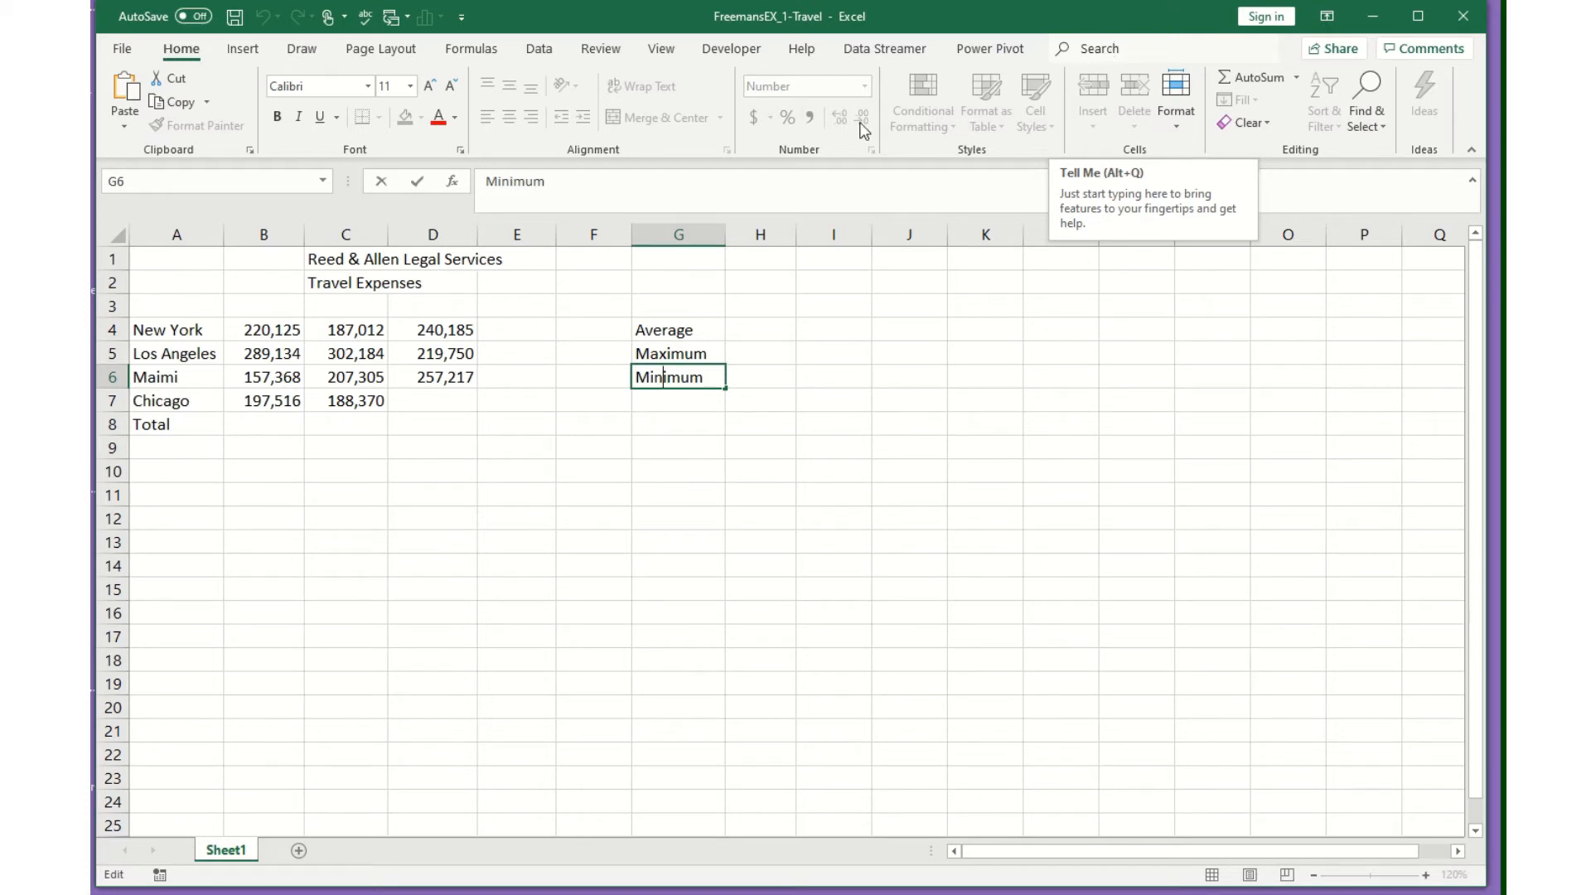
Enter the month heading Jan in cell B3 and undo the entry
left_click(266, 308)
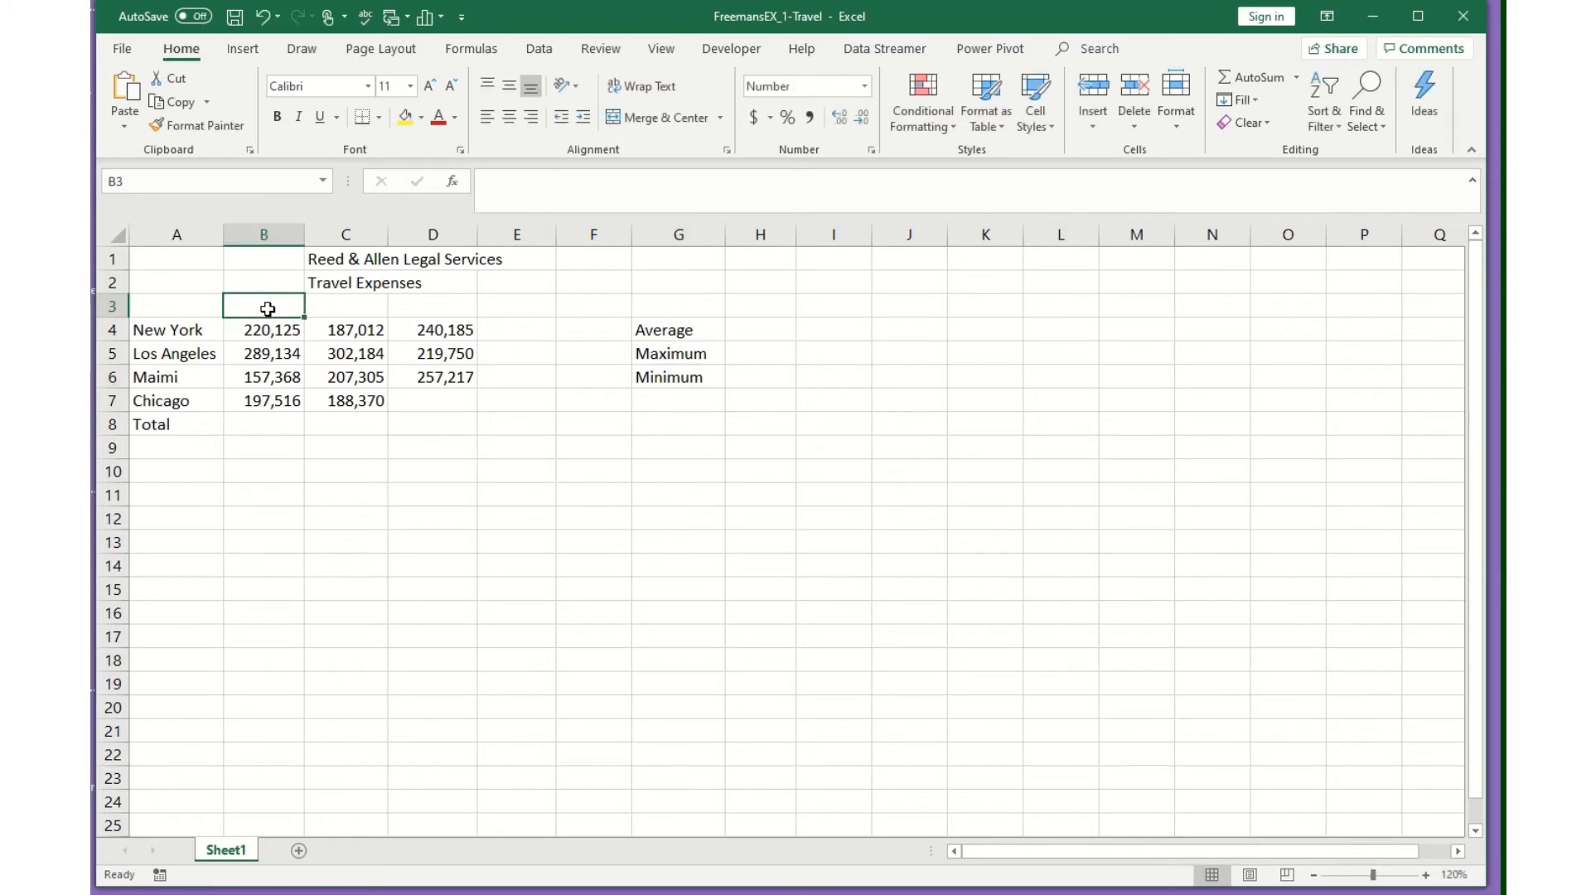
type("Jan")
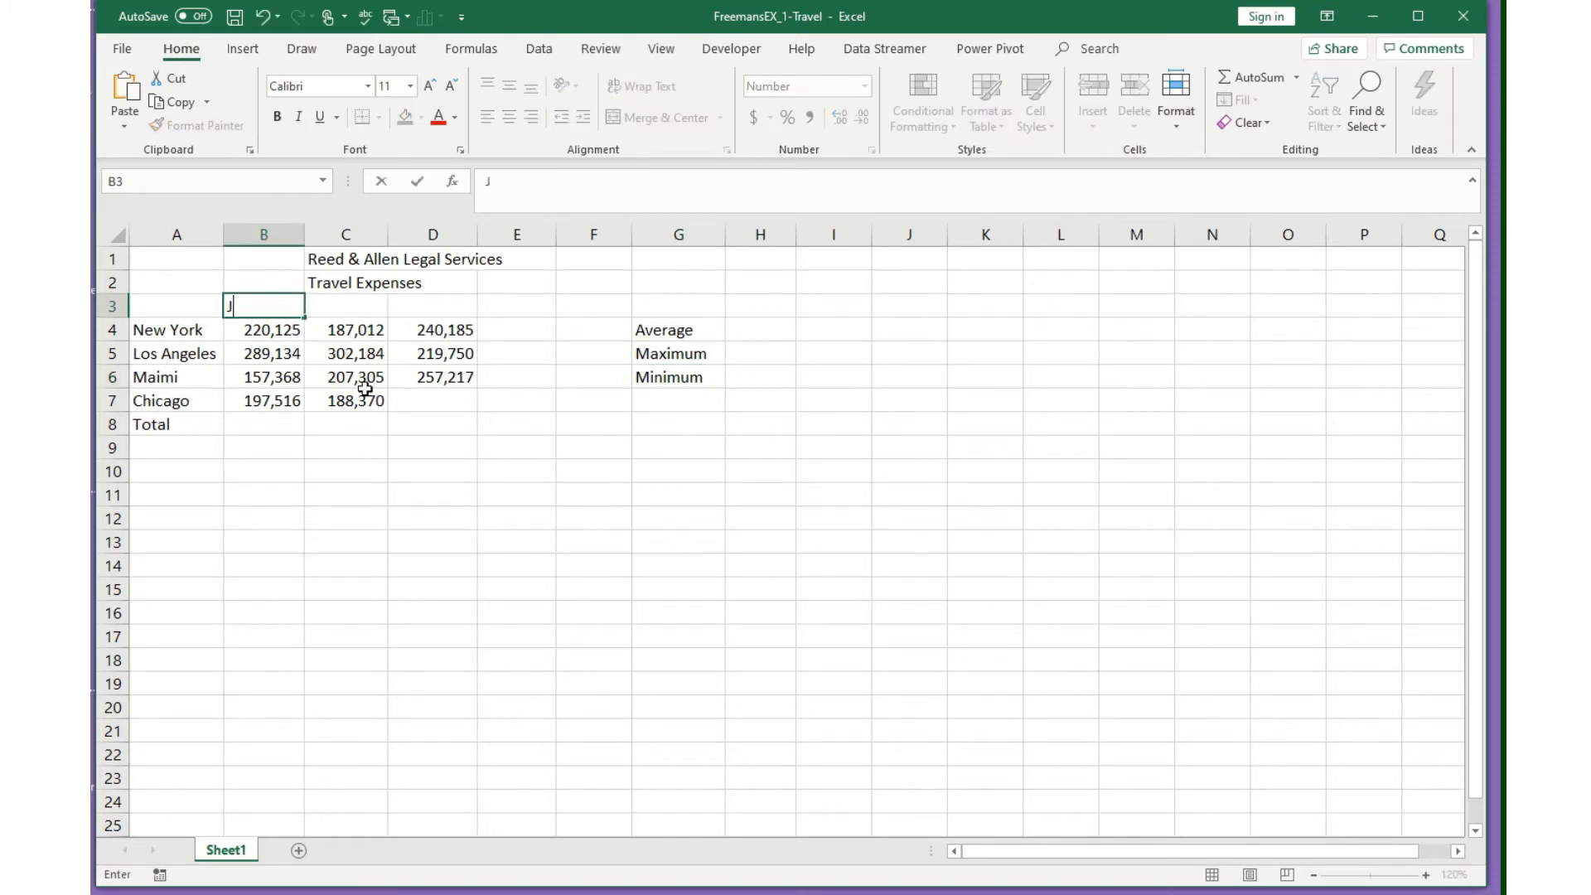
key("BackSpace")
type("n")
left_click(417, 184)
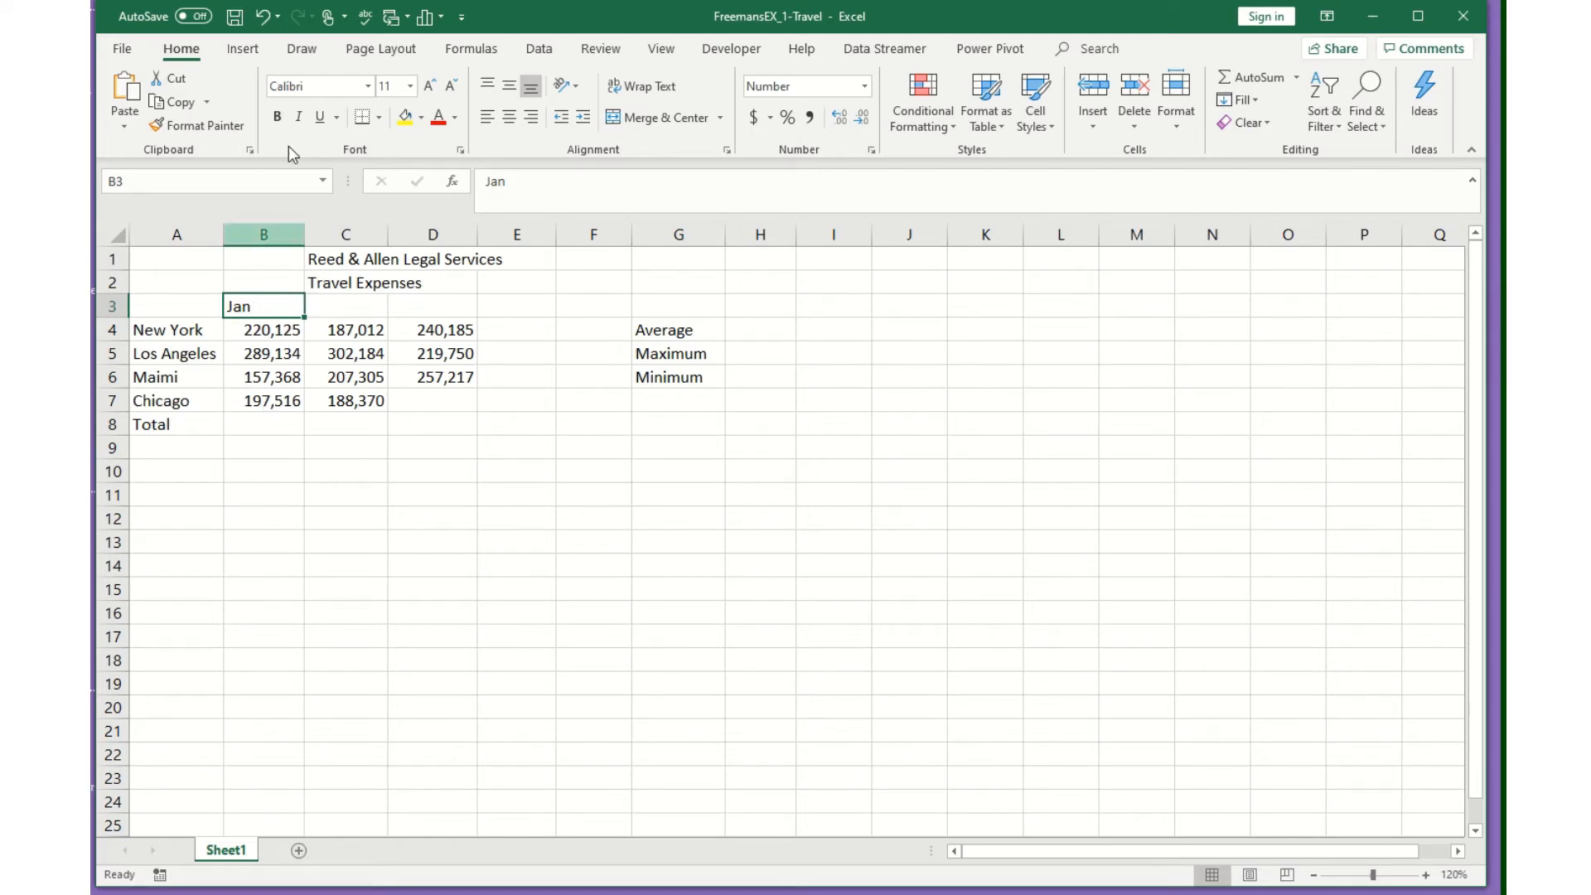
left_click(262, 16)
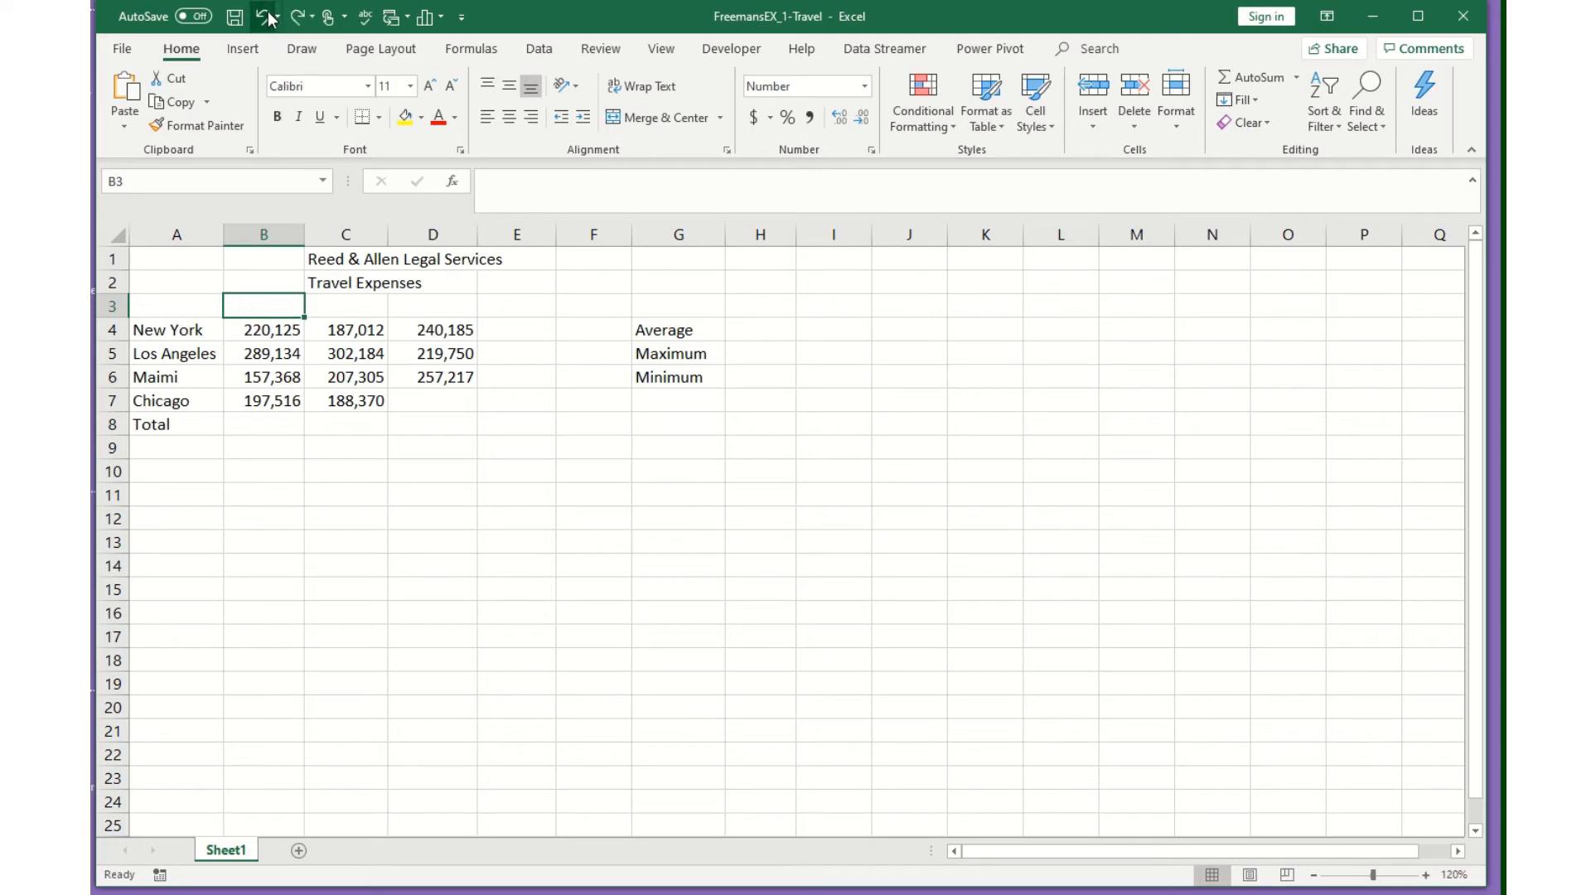
Enter the month heading Jan in cell B3 above the first column of expenses
double_click(264, 302)
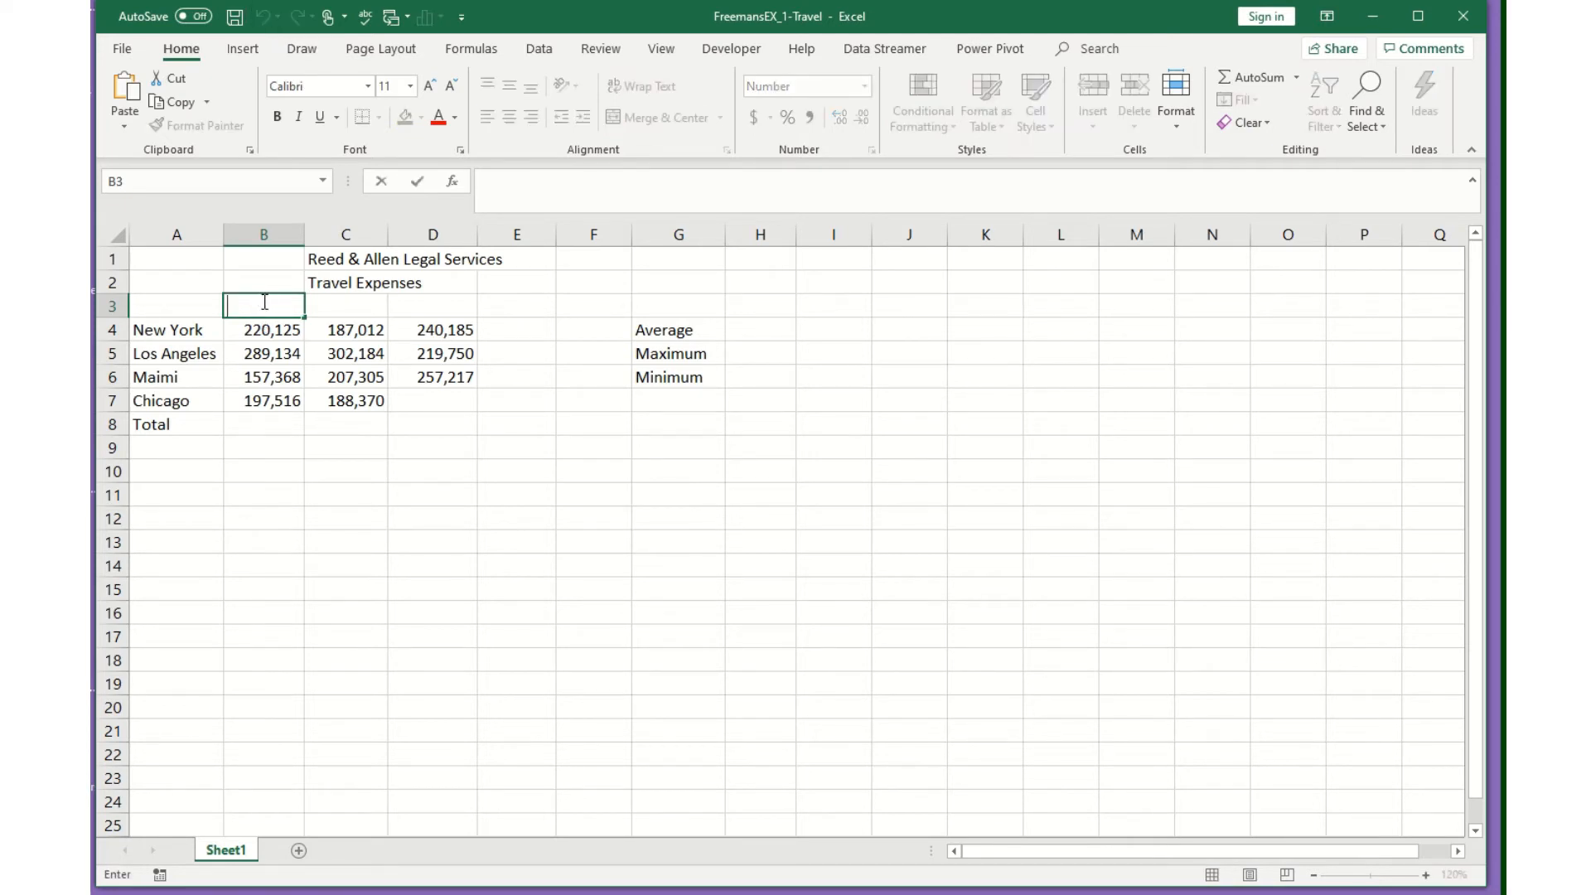
type("Jan")
key("Return")
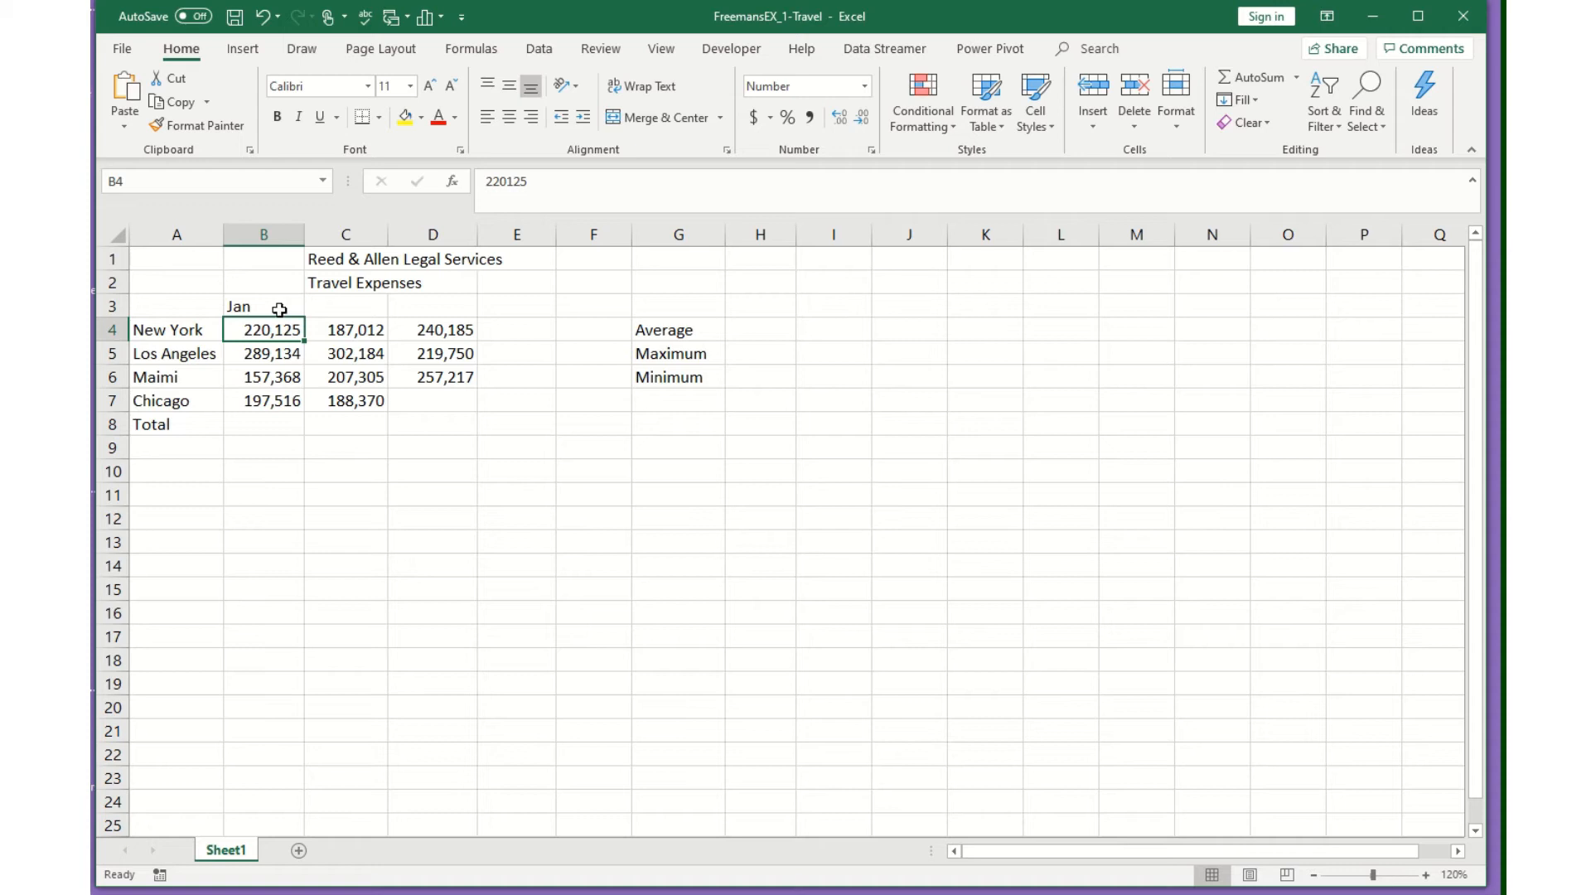
Enter 202497 in cell D7 as Chicago's missing third-month expense
left_click(428, 398)
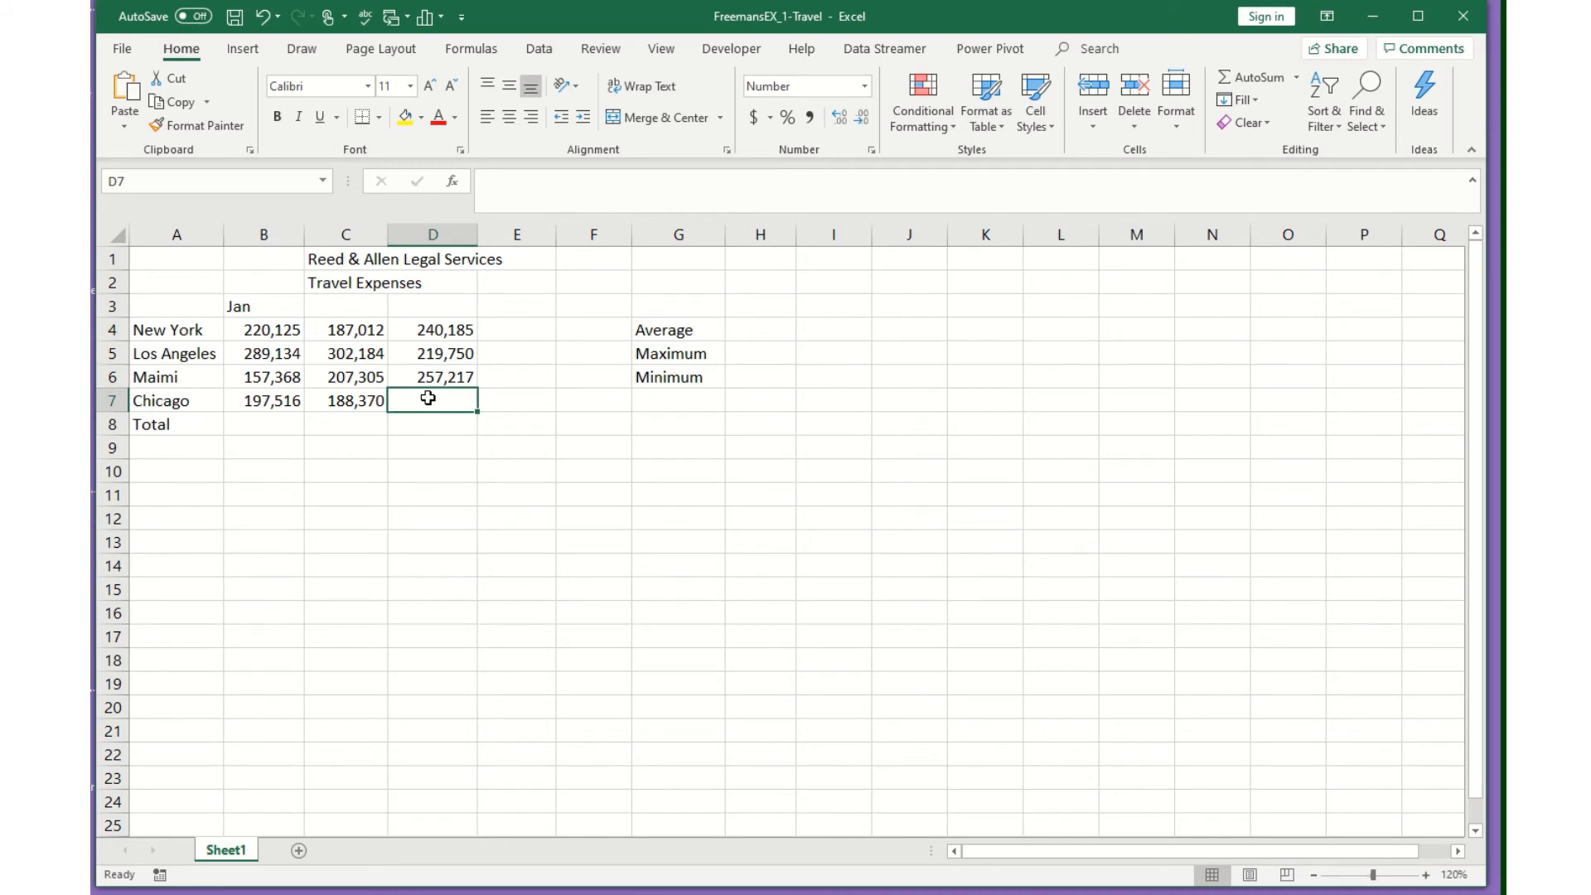
type("20")
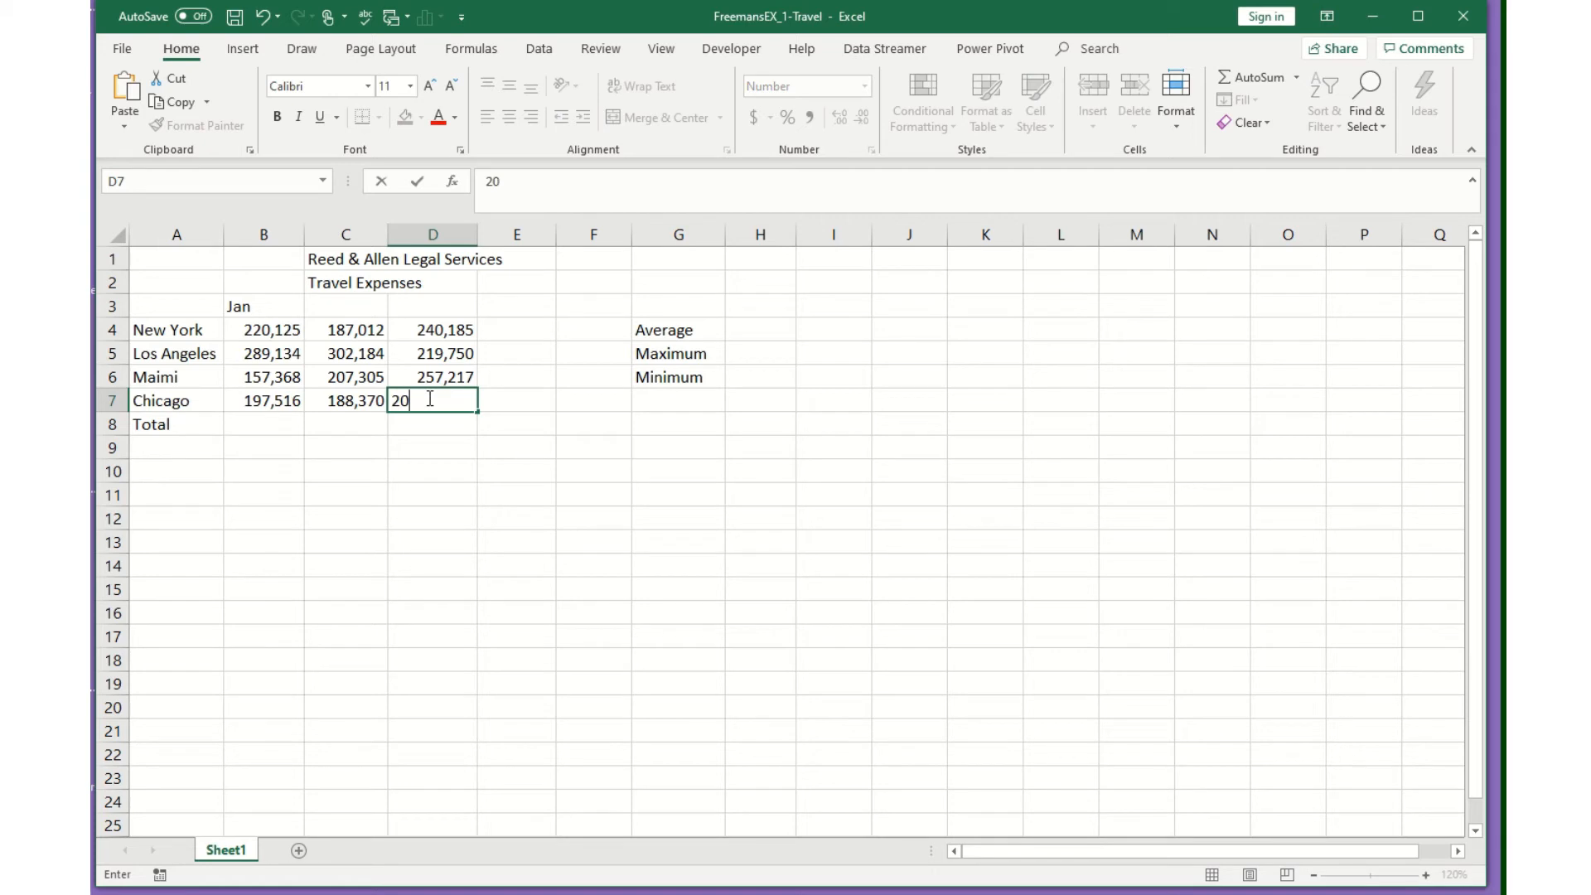
type("2497")
left_click(417, 181)
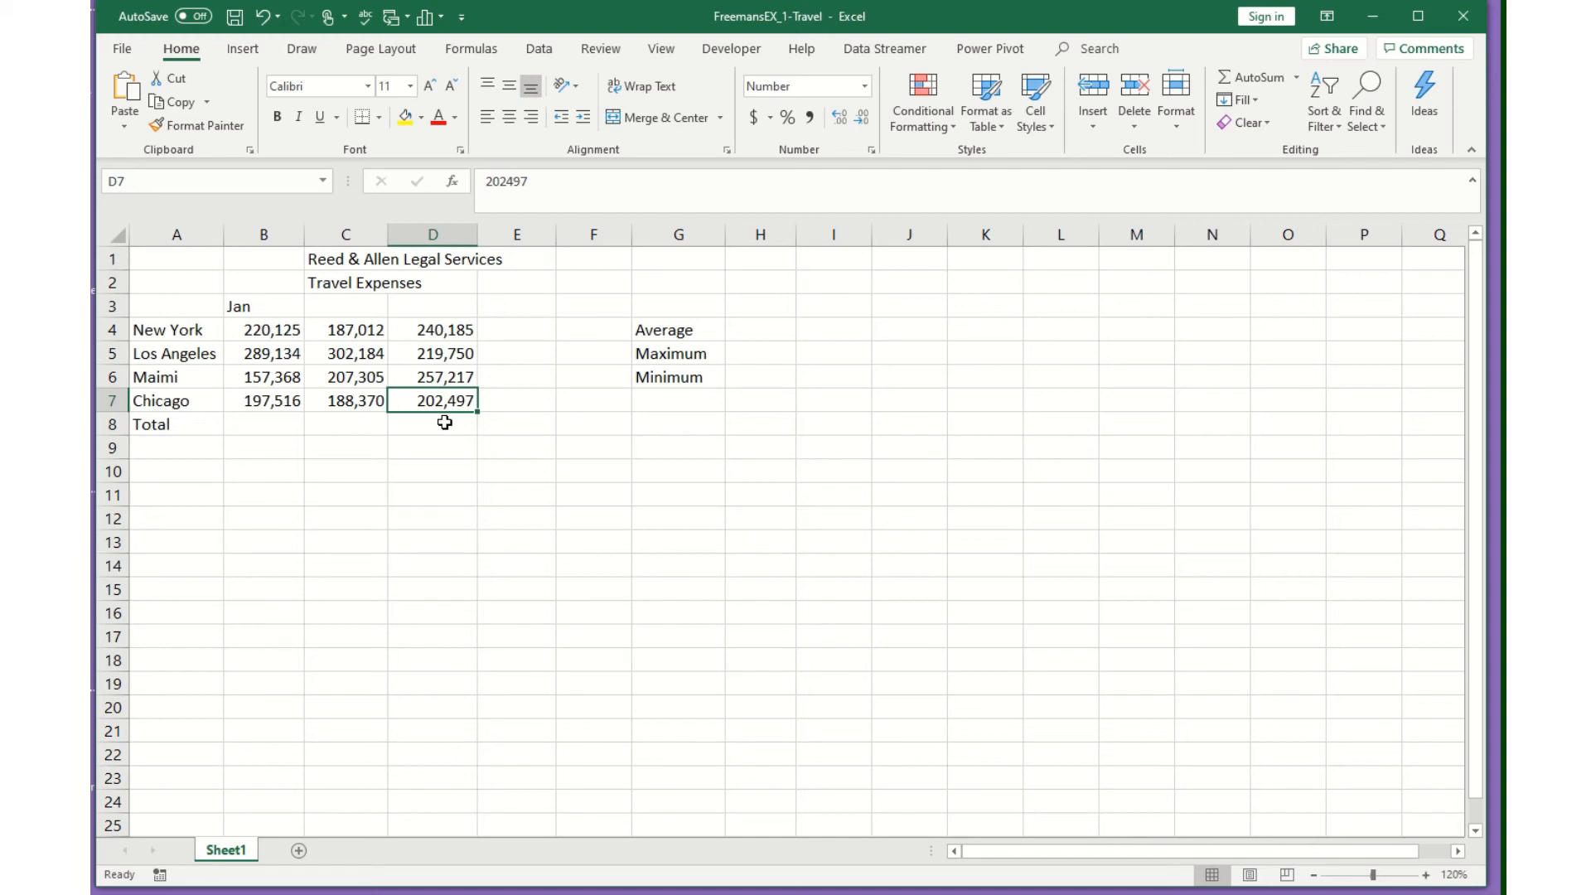
AutoFill the month heading from B3 across to D3 to produce Feb and Mar
left_click(263, 308)
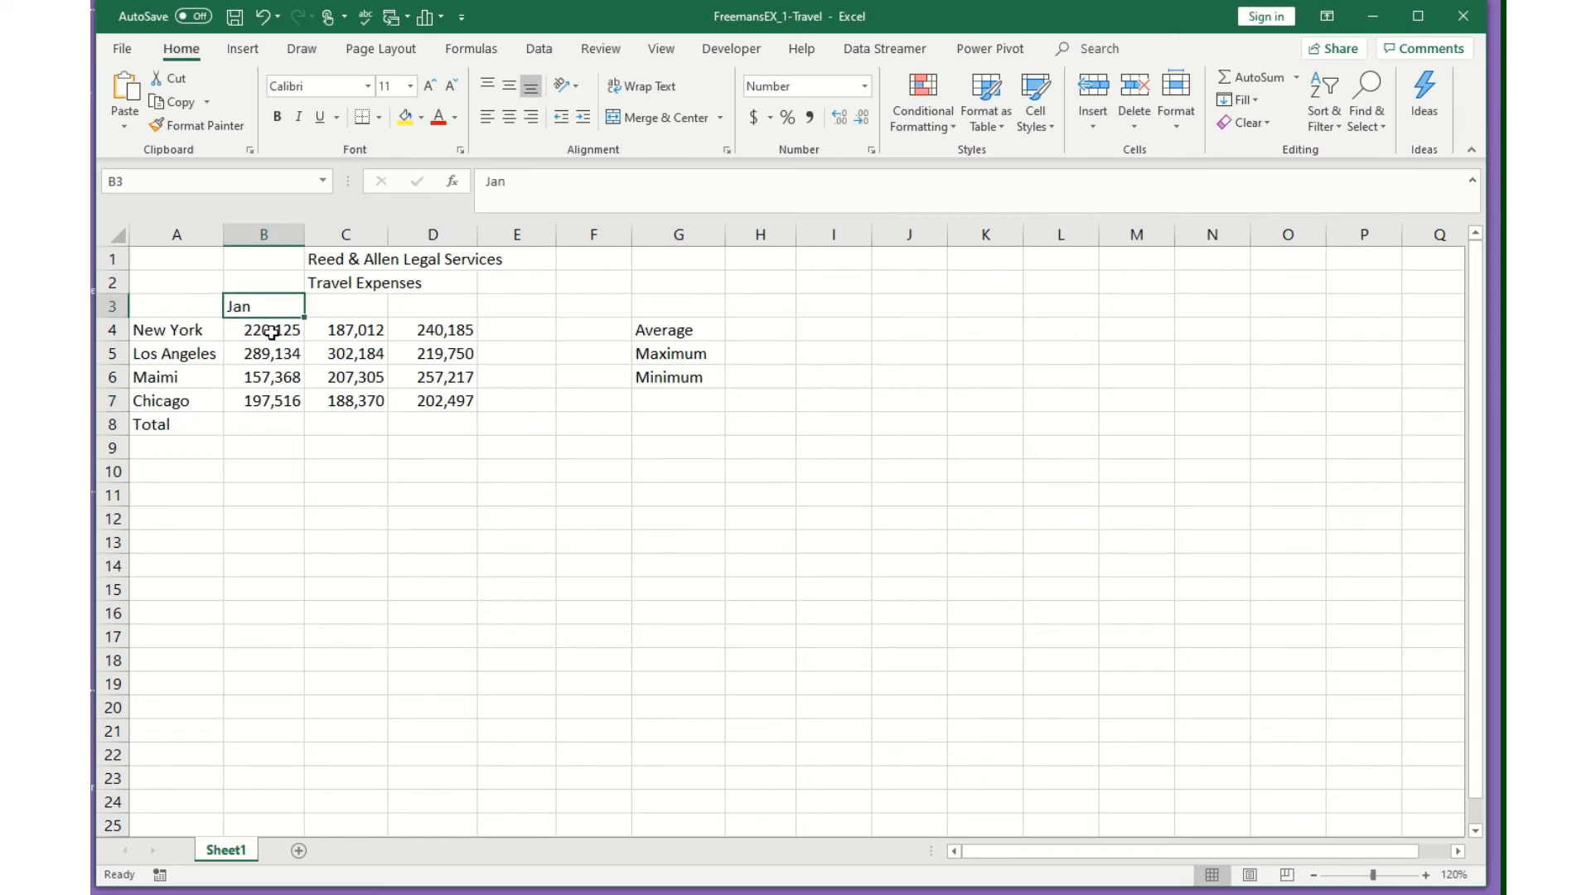
left_click_drag(305, 319, 466, 340)
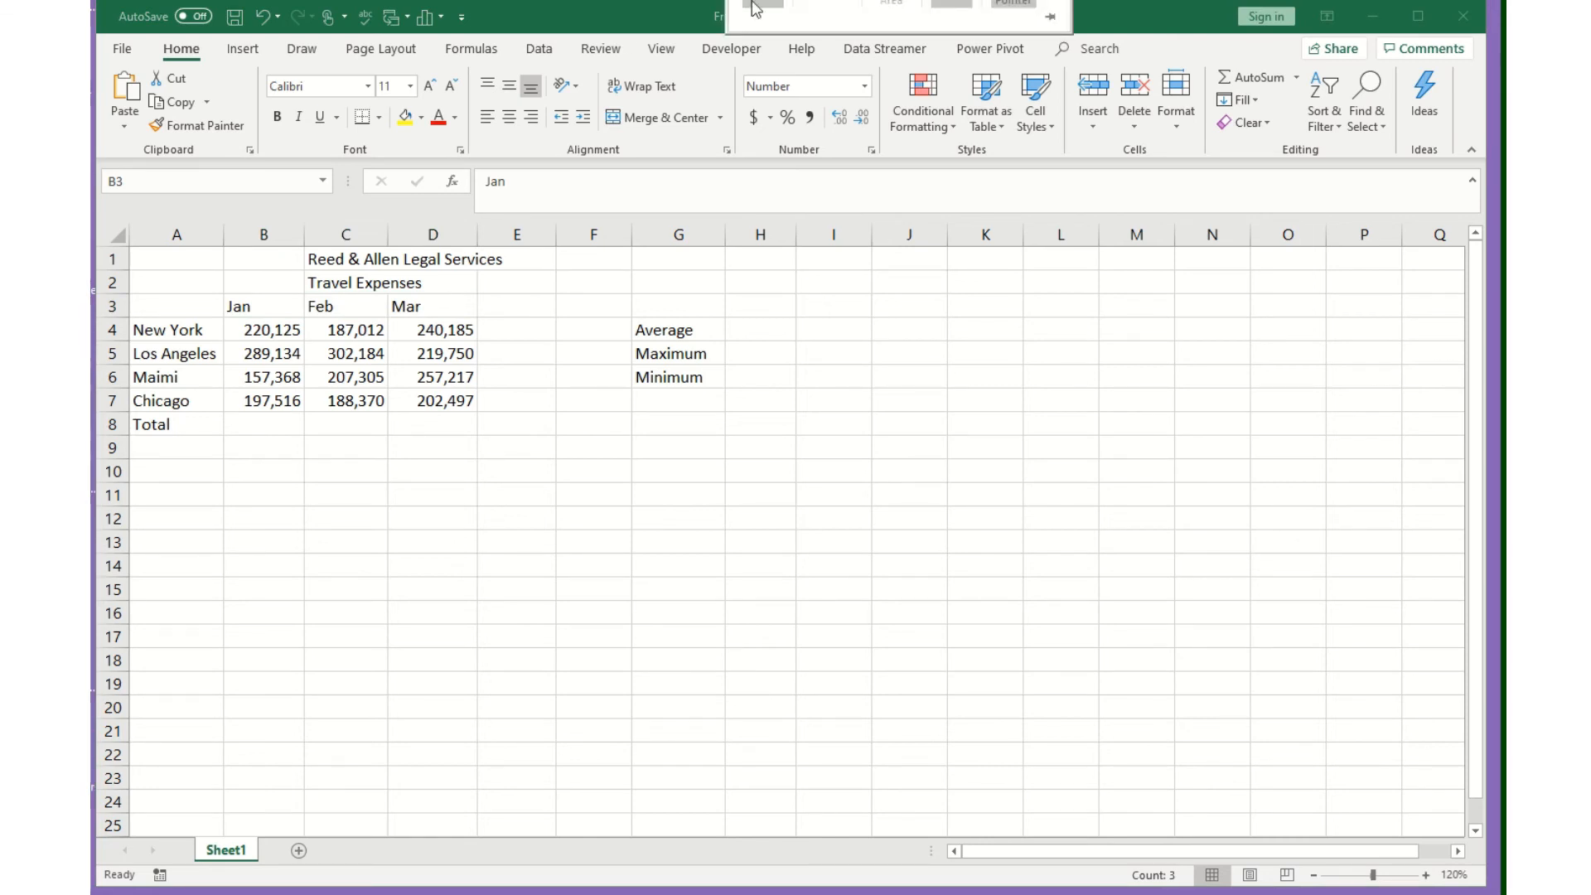
left_click(237, 17)
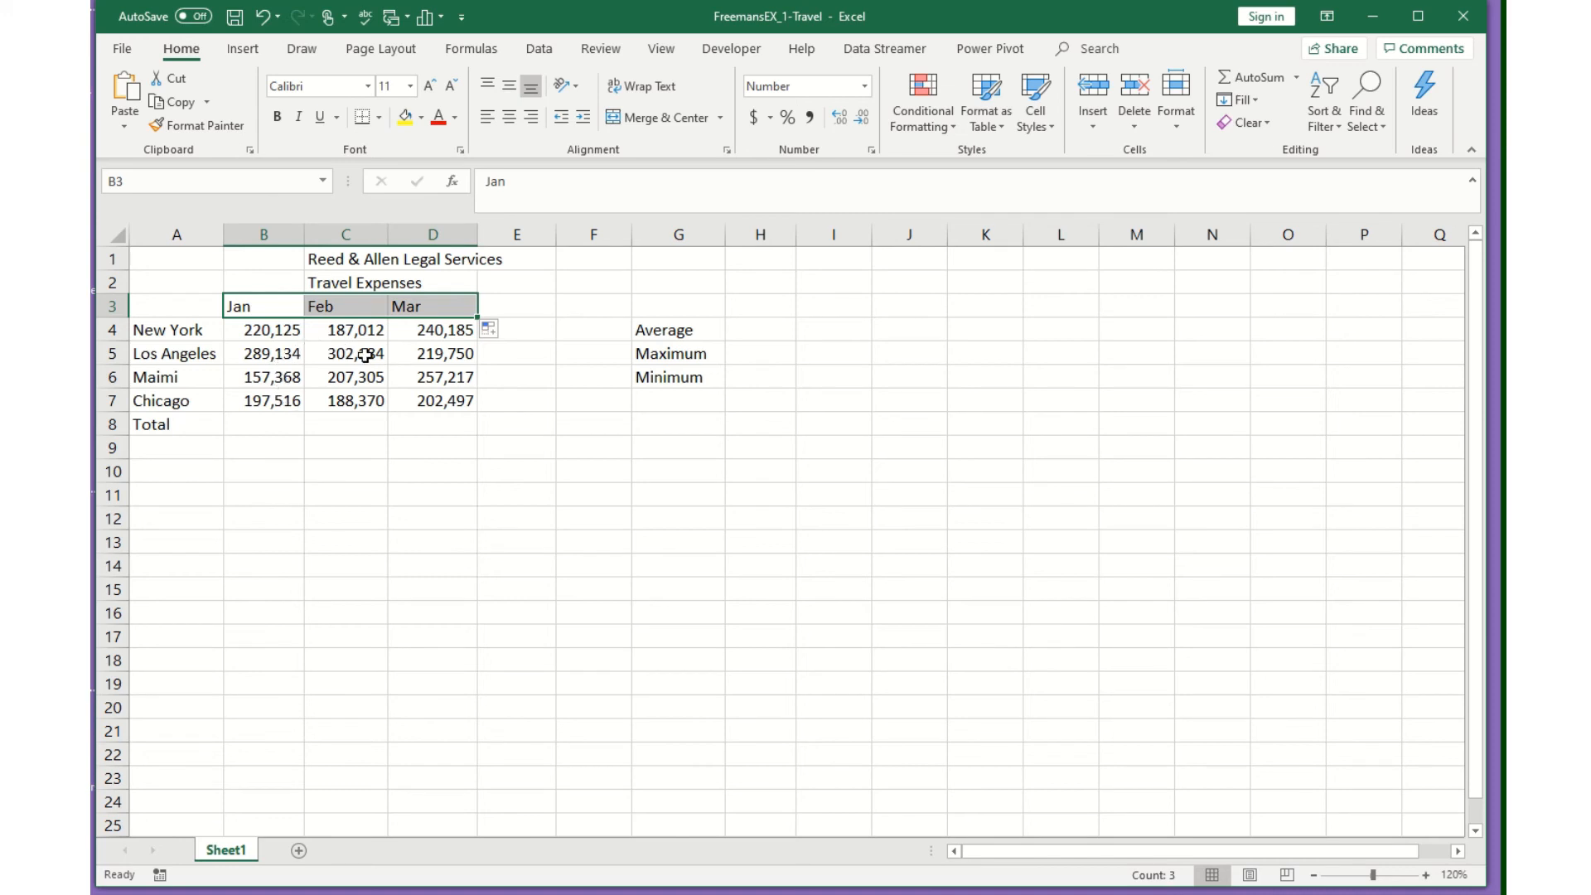
Correct the misspelled city name in cell A6 to Miami
left_click(187, 374)
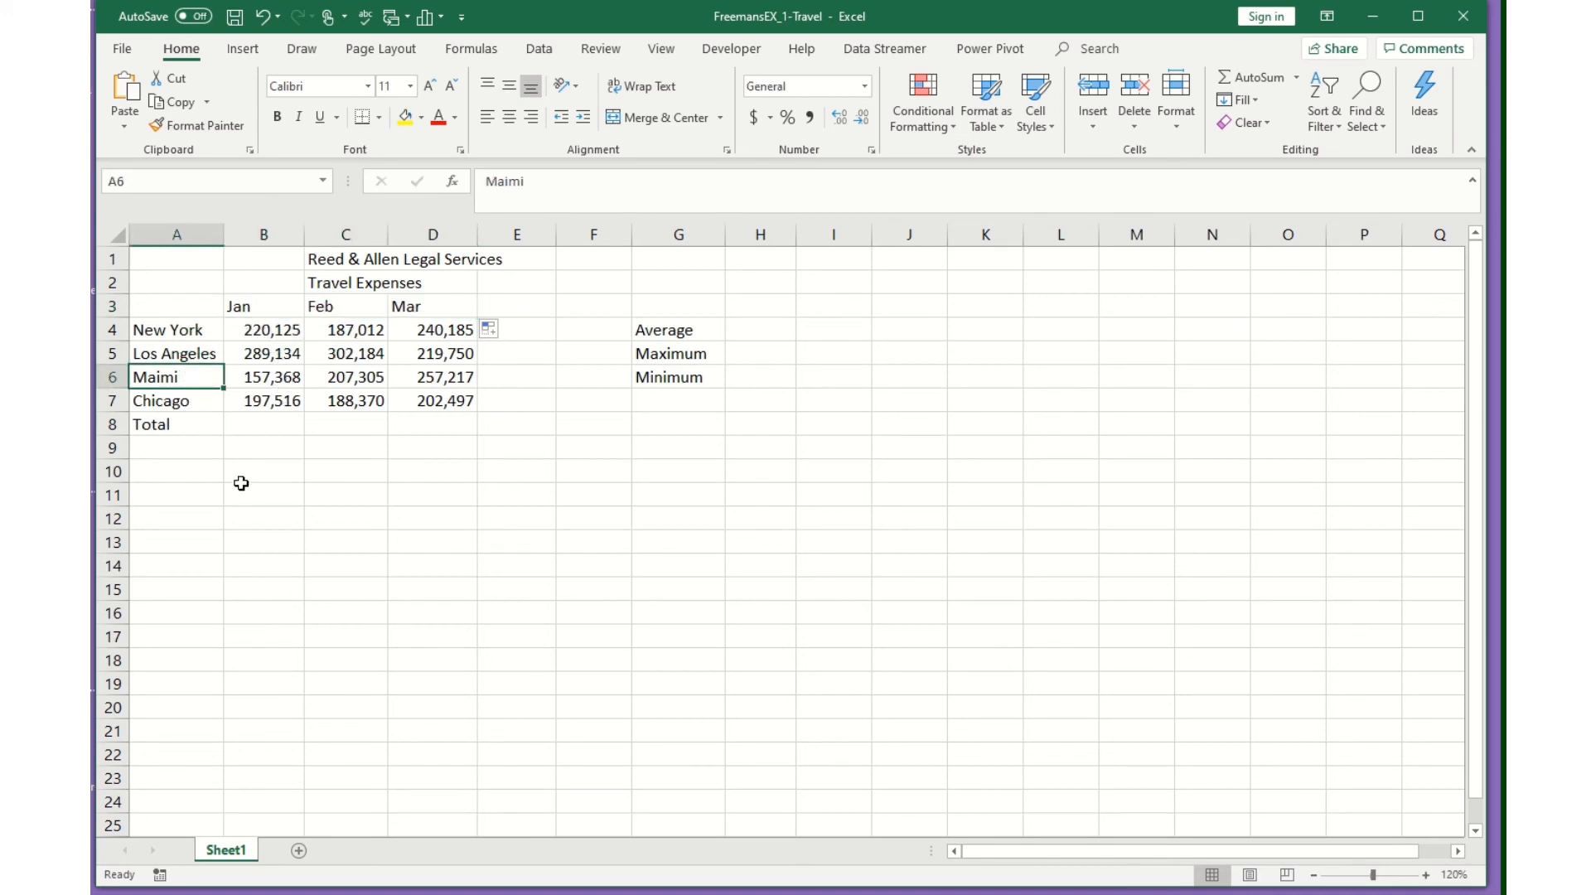
key("F2")
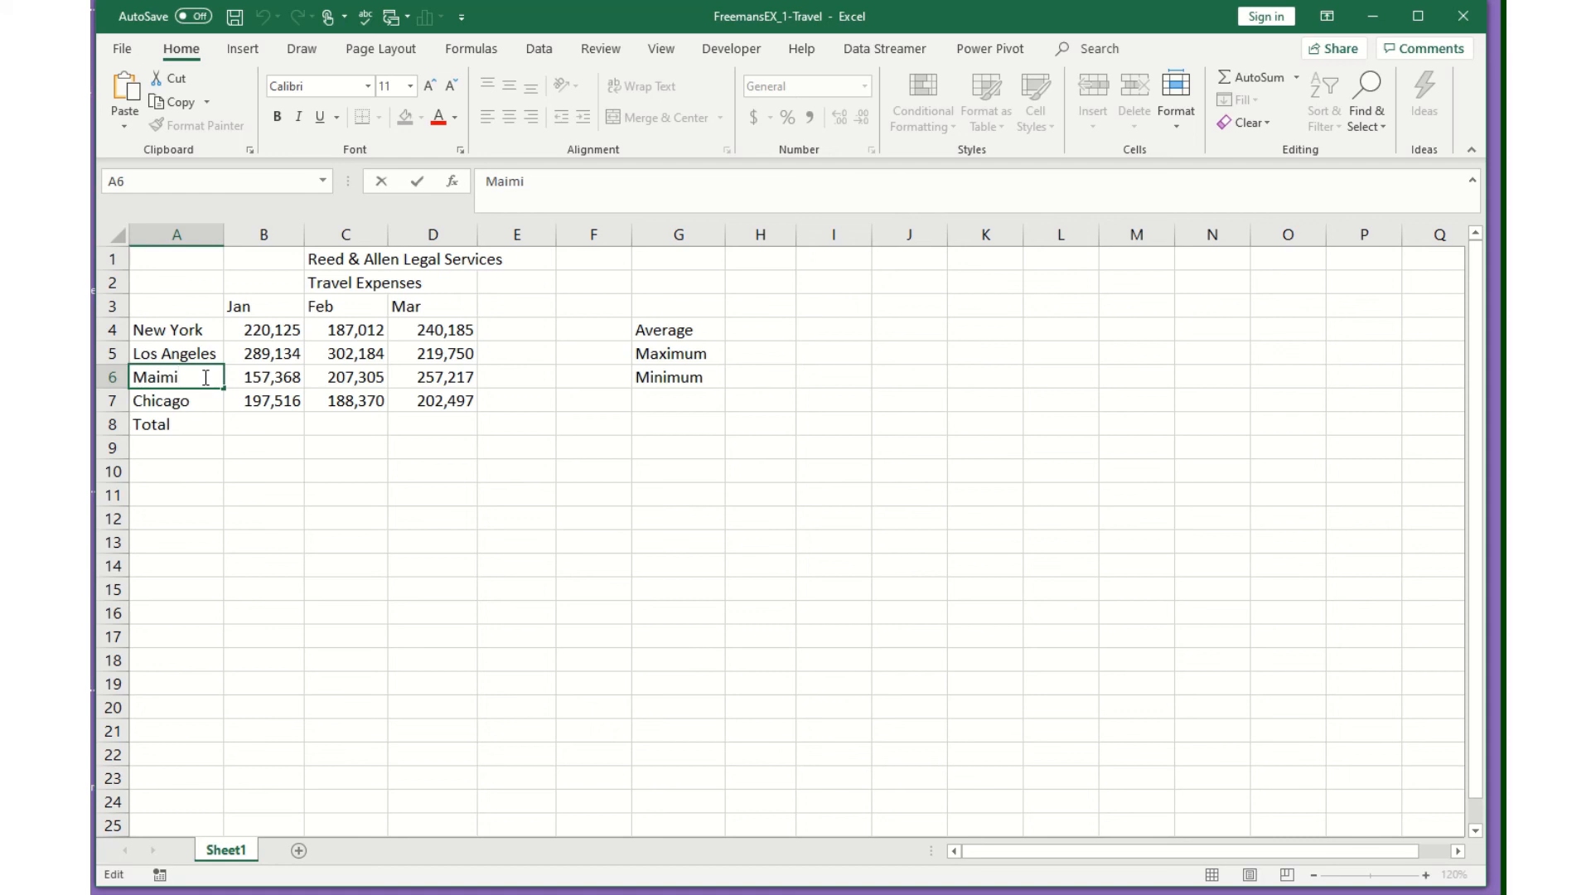
key("BackSpace")
key("BackSpace")
key("BackSpace")
key("BackSpace")
type("iami")
key("Return")
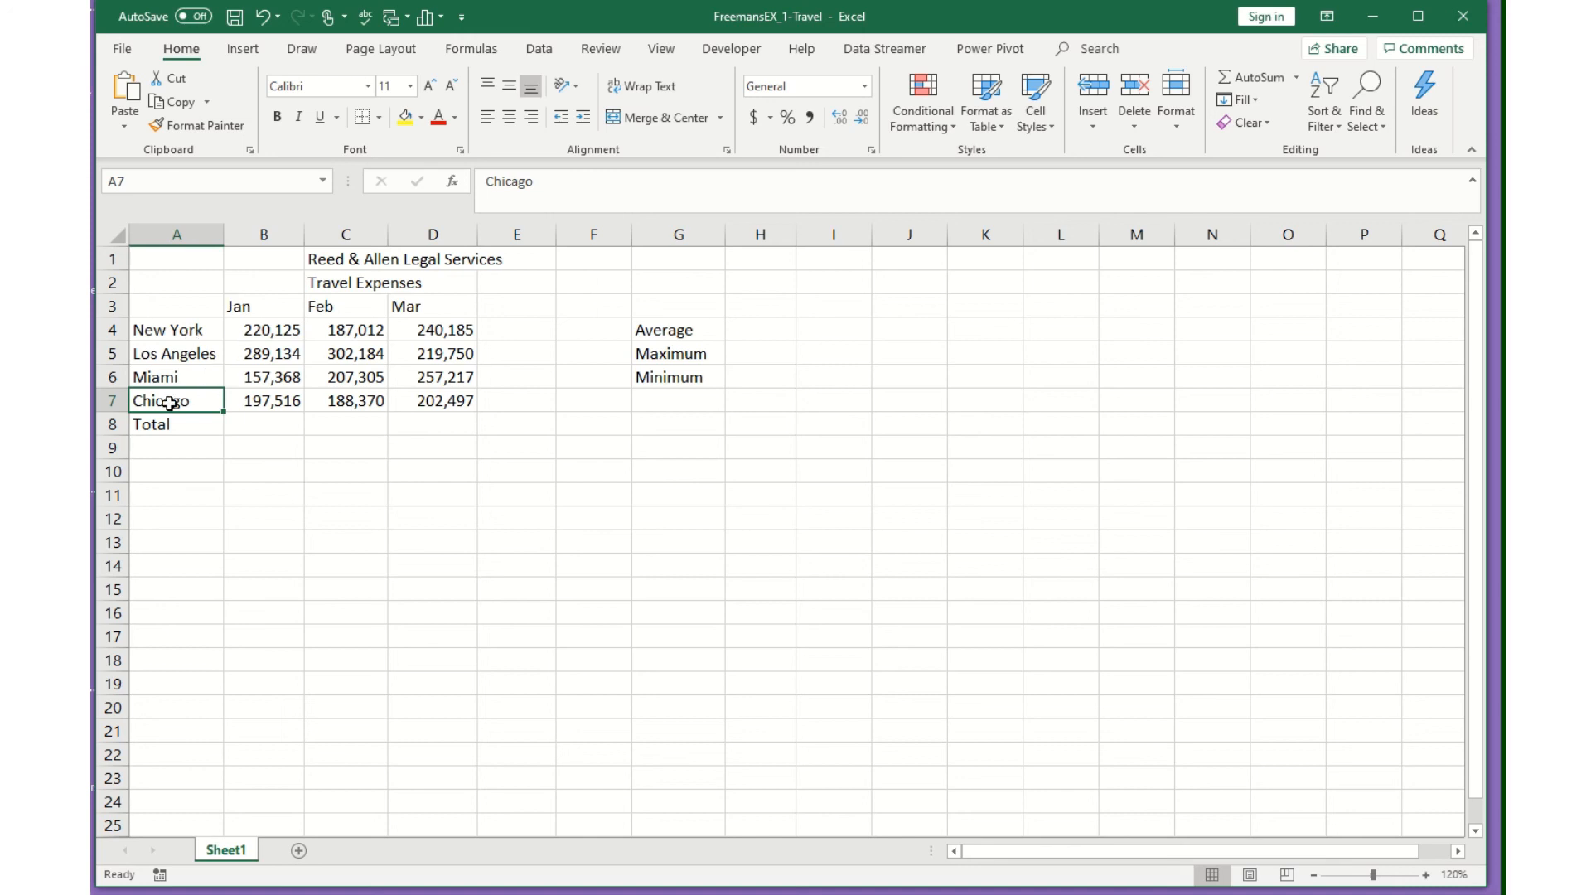
Change Chicago's February expense in cell C7 to 188270
left_click(358, 406)
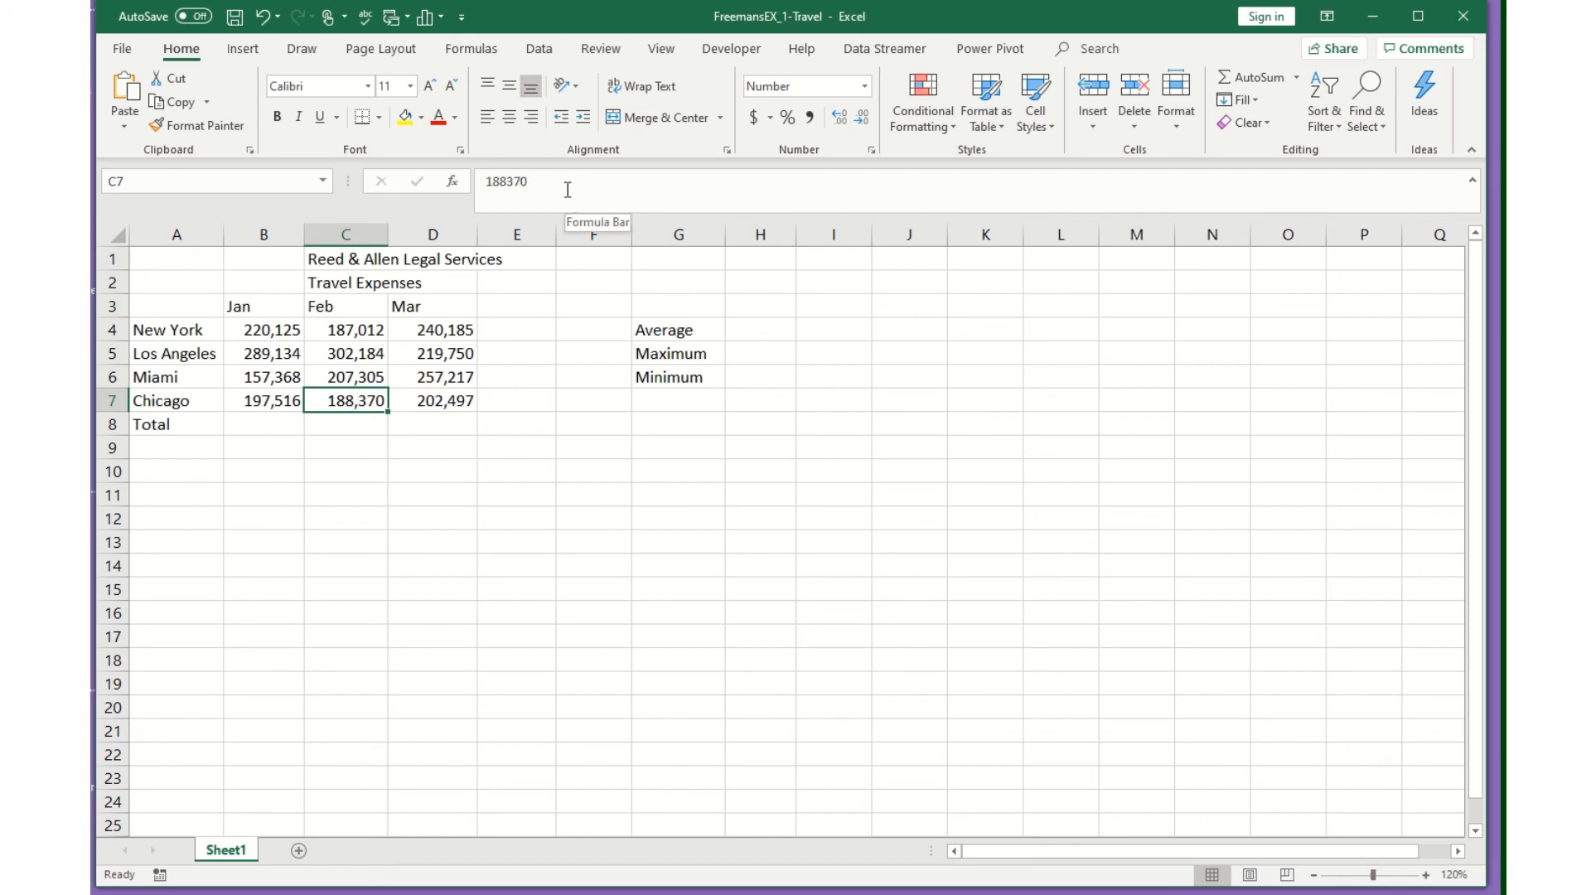
left_click(512, 181)
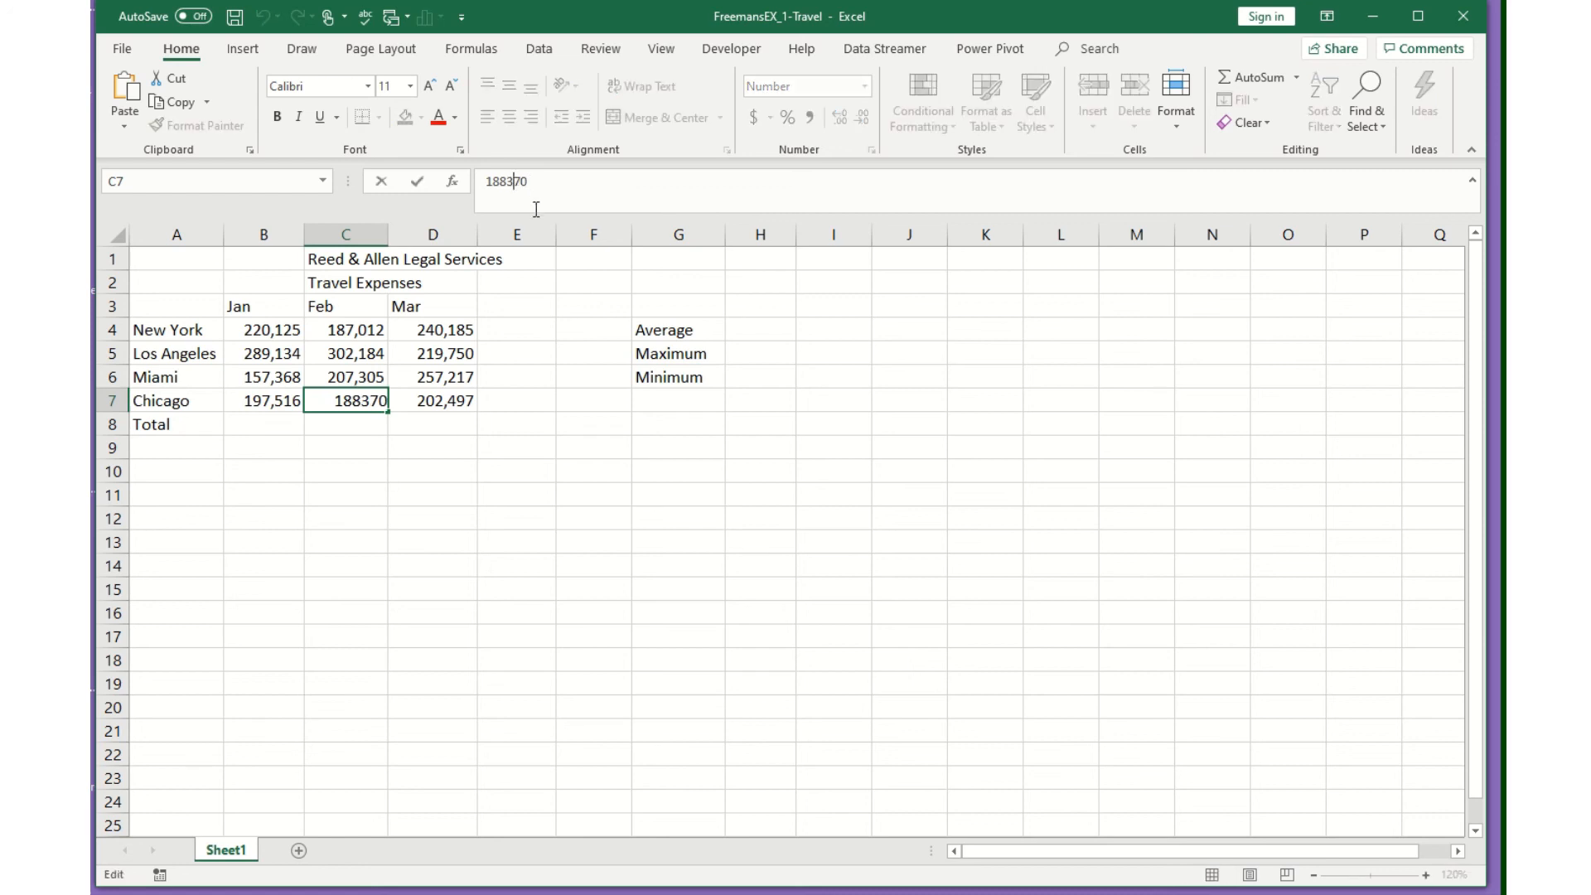
key("BackSpace")
type("2")
key("Return")
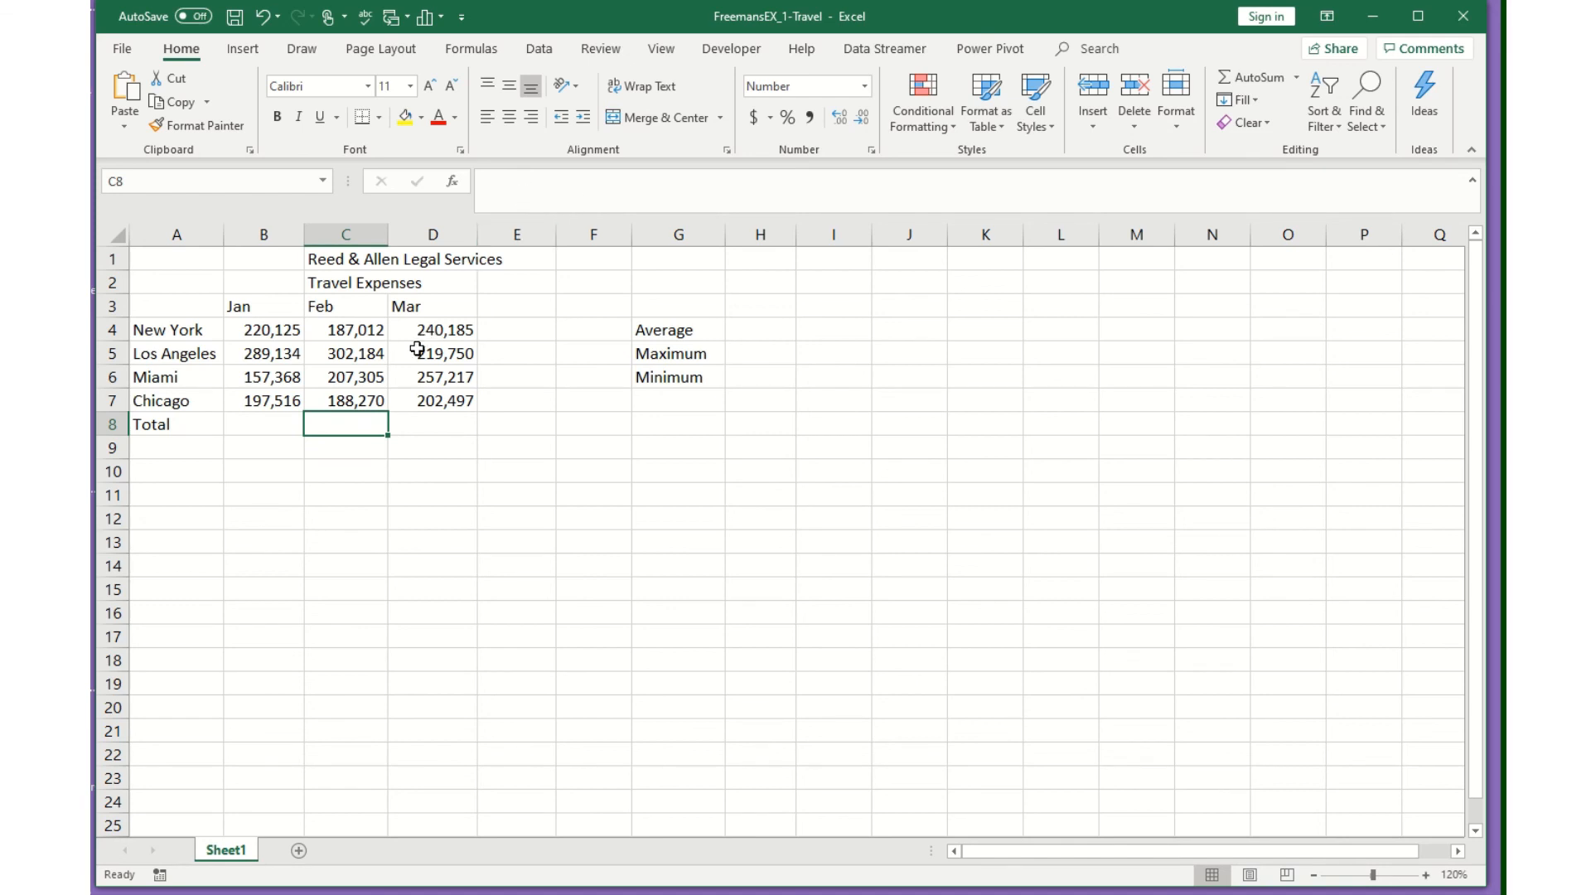
Enter the person's title and surname in cell A17 and save the workbook
left_click(185, 636)
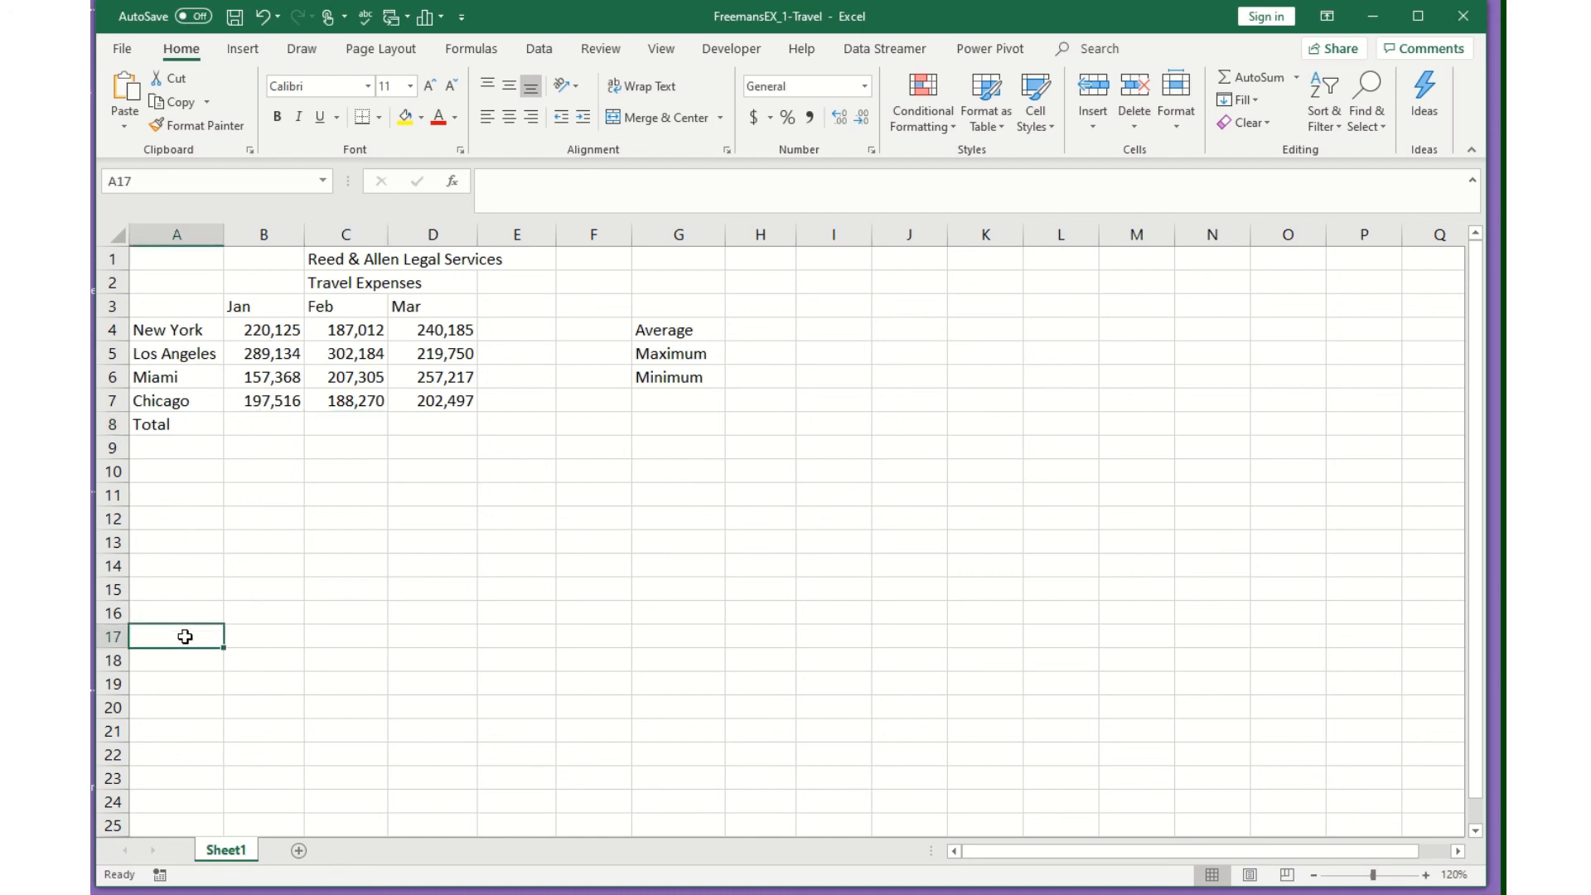
type("Mrs. Fr")
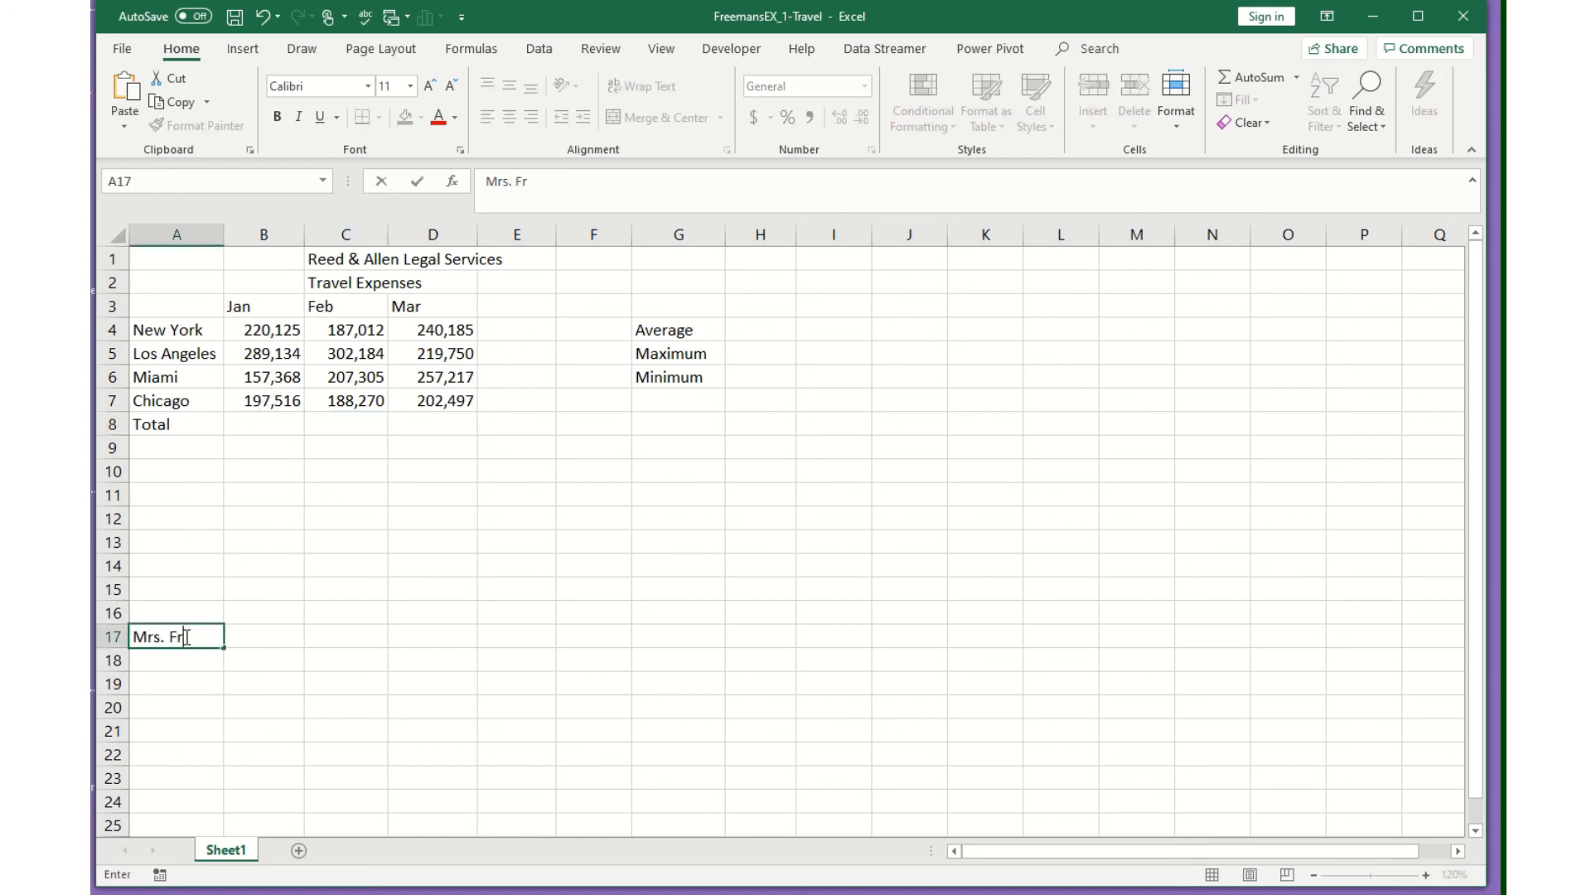
type("eeman")
key("Return")
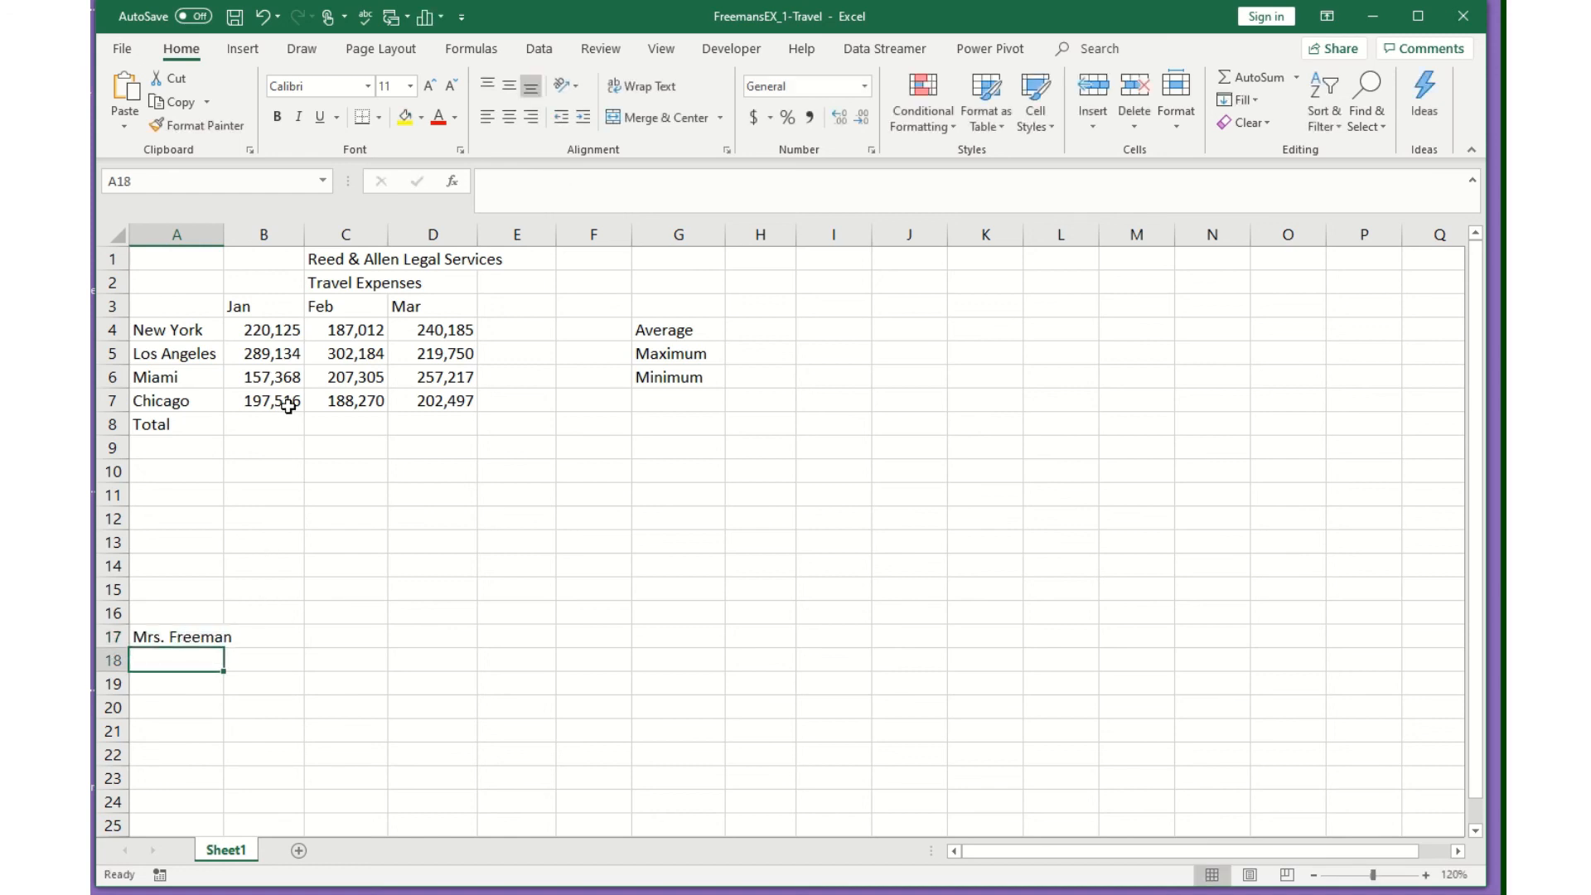
left_click(236, 23)
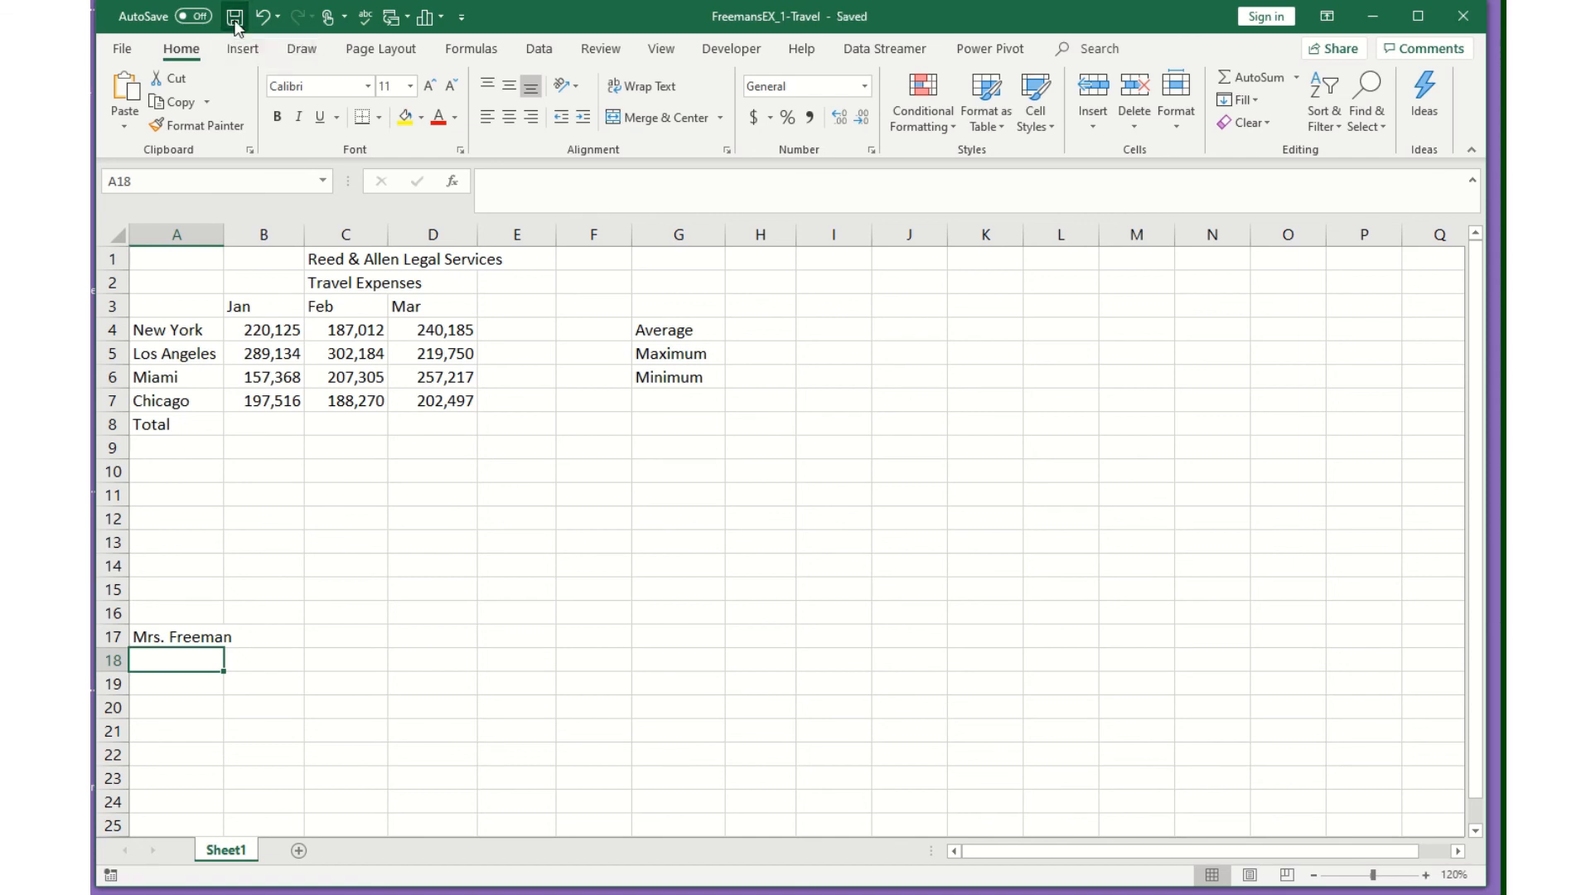